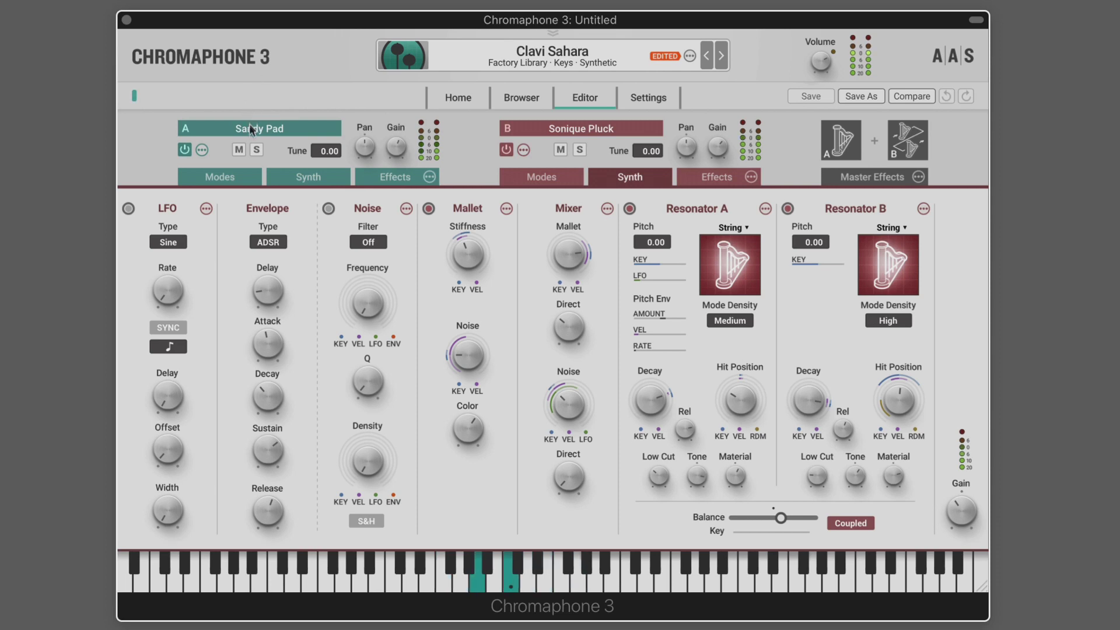
- Audition each layer alone by switching layer A, then layer B, off and back on
left_click(185, 148)
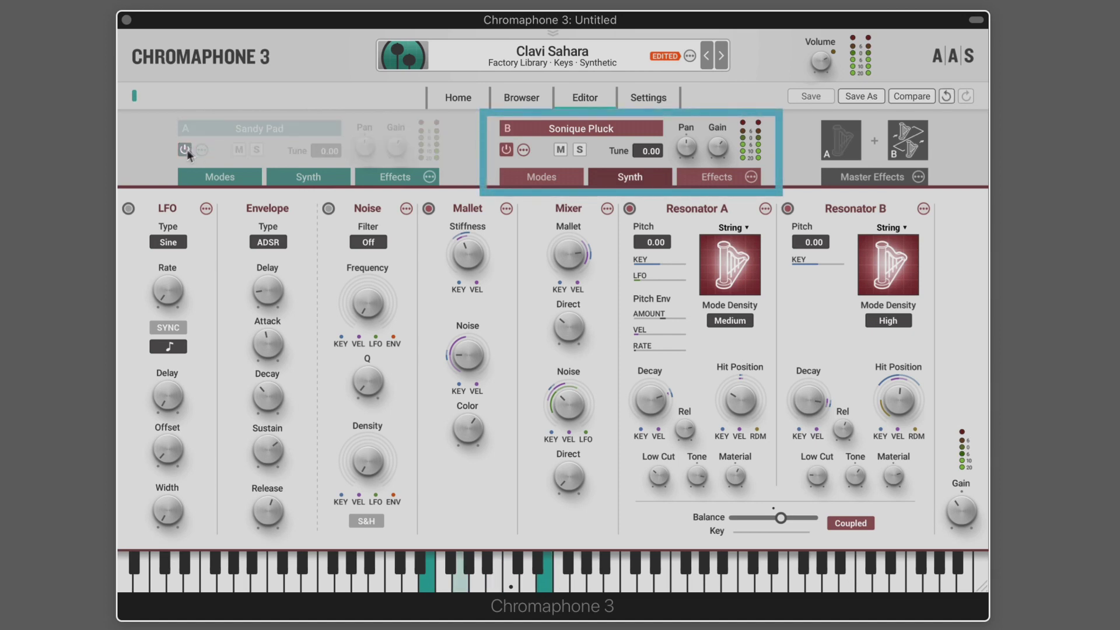
left_click(185, 149)
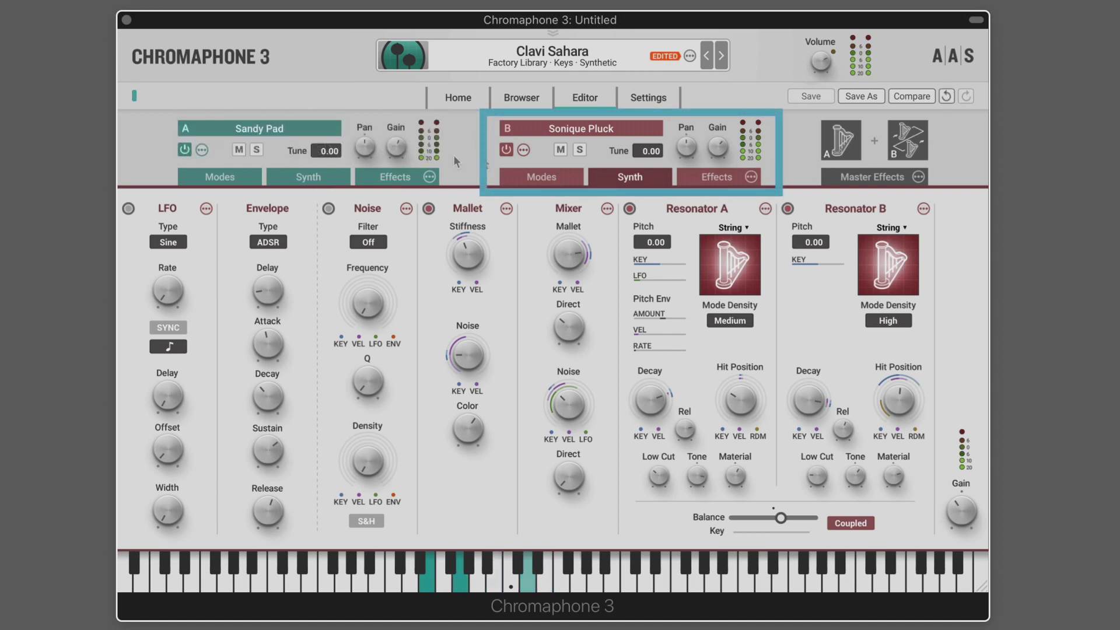
left_click(507, 149)
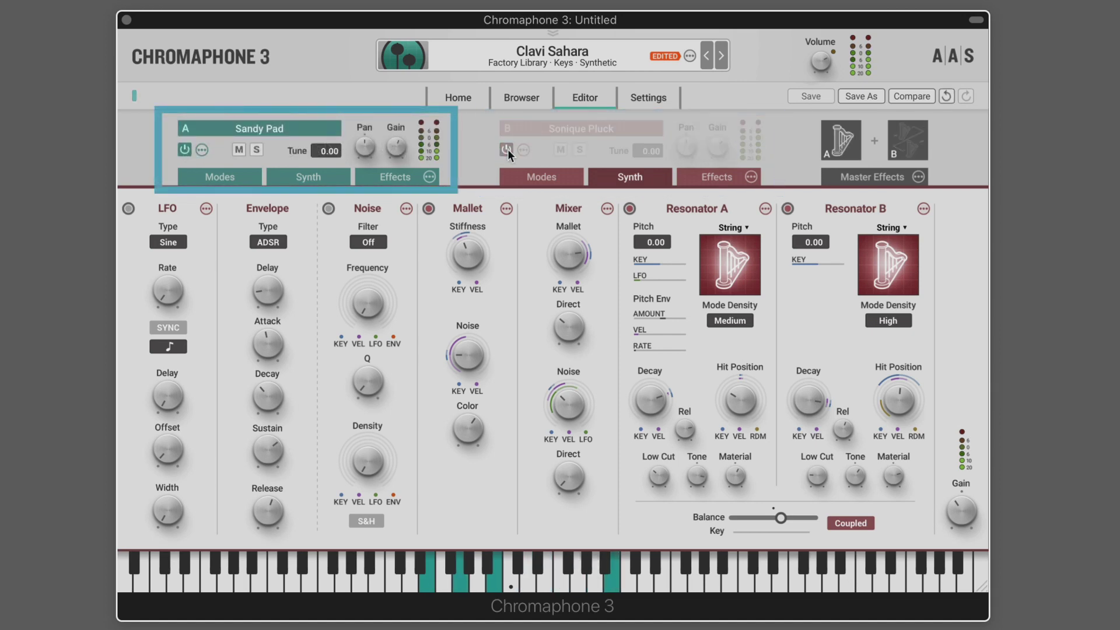
left_click(507, 150)
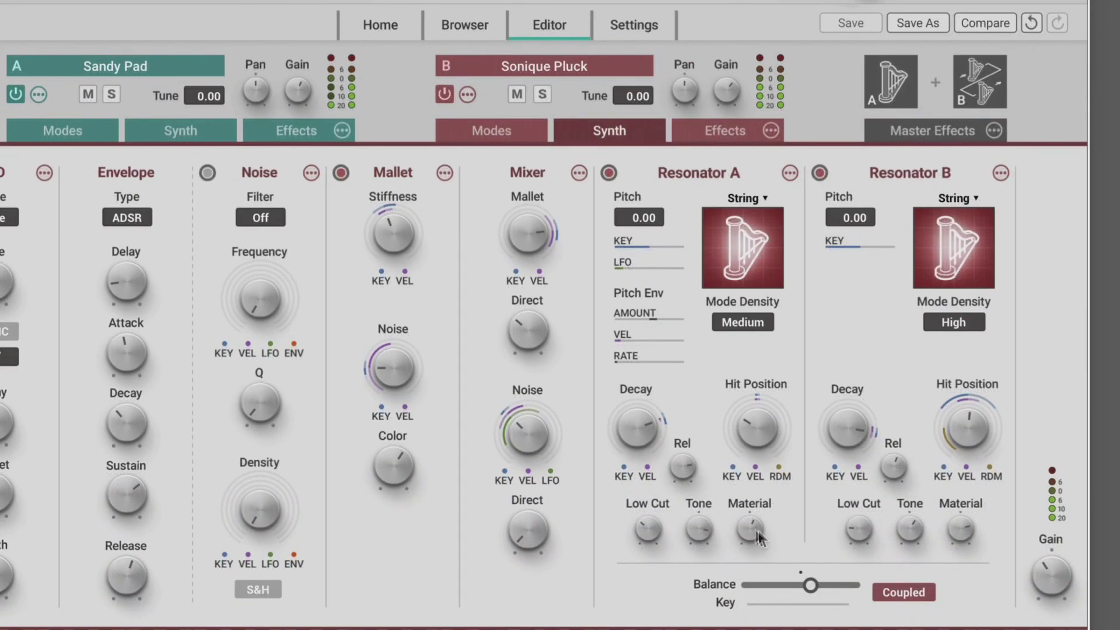
- Lower Resonator A's Material to about 27.9 % and B's to 26.5 %, and adjust A's Hit Position
left_click_drag(758, 544, 757, 569)
left_click_drag(964, 532, 964, 559)
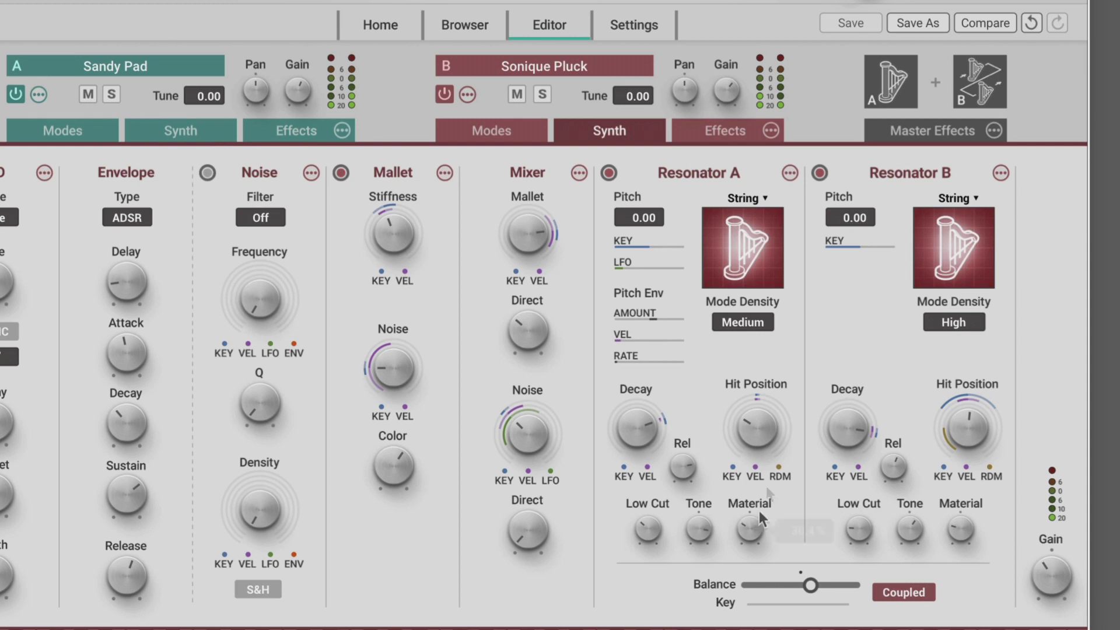
left_click(769, 441)
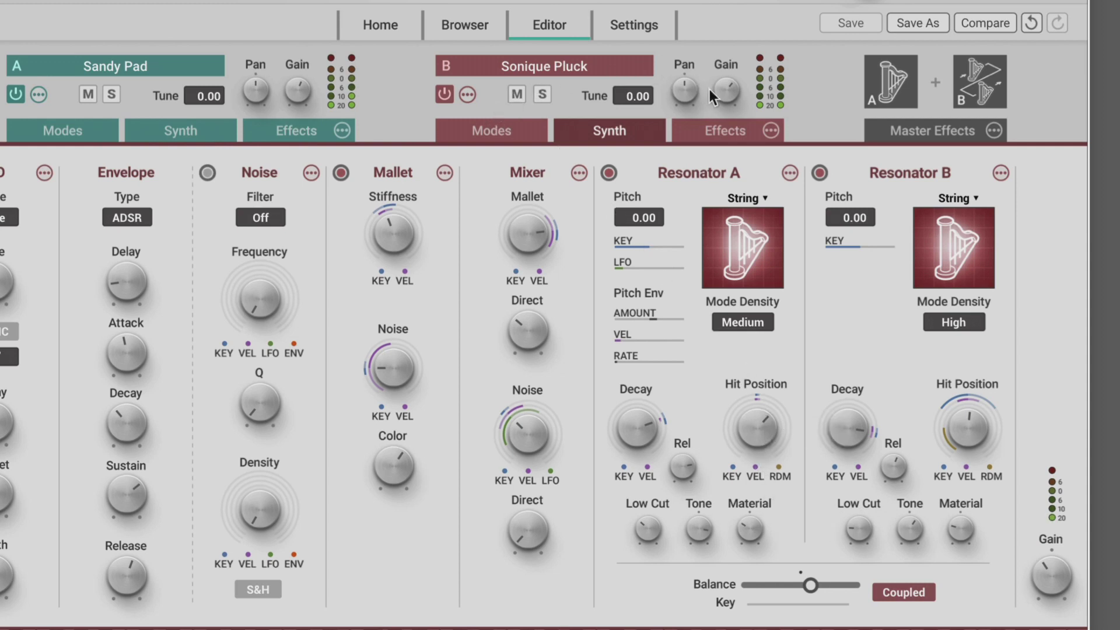
- Set layer B gain to about 1.4 dB and layer A to -11.6 dB, then compare with the original
left_click(730, 92)
left_click_drag(729, 94, 730, 95)
left_click(298, 92)
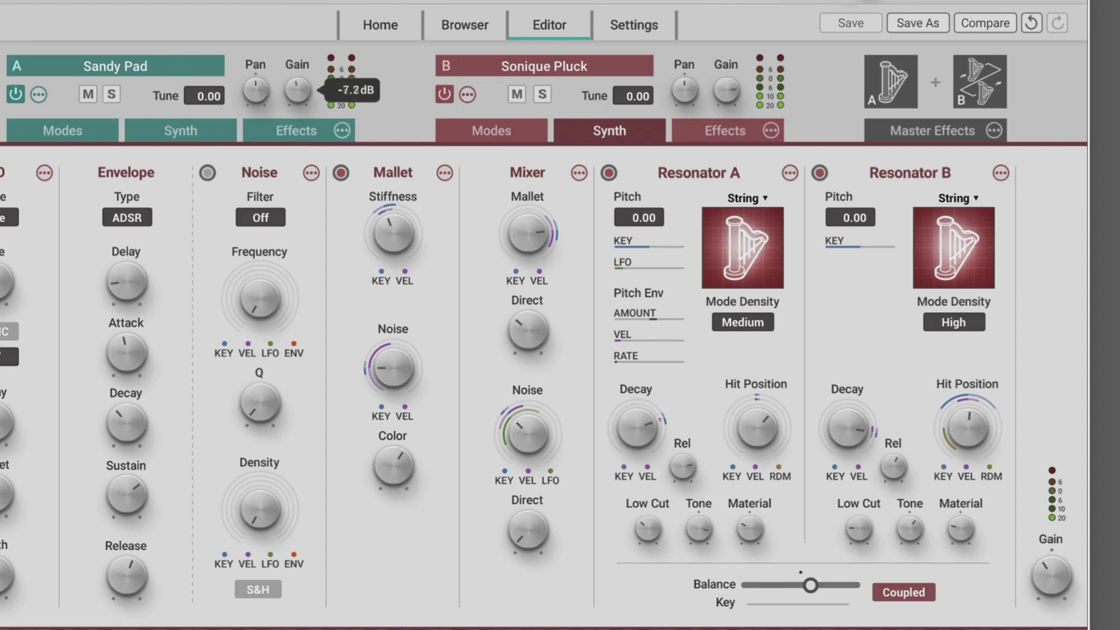
left_click_drag(299, 91, 299, 94)
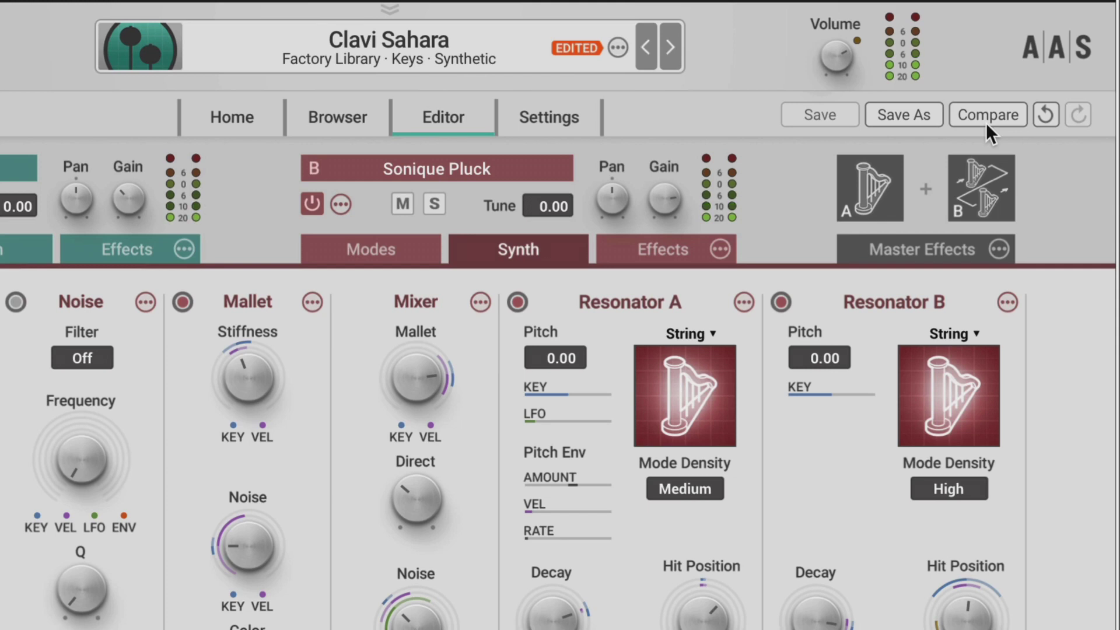
left_click(982, 113)
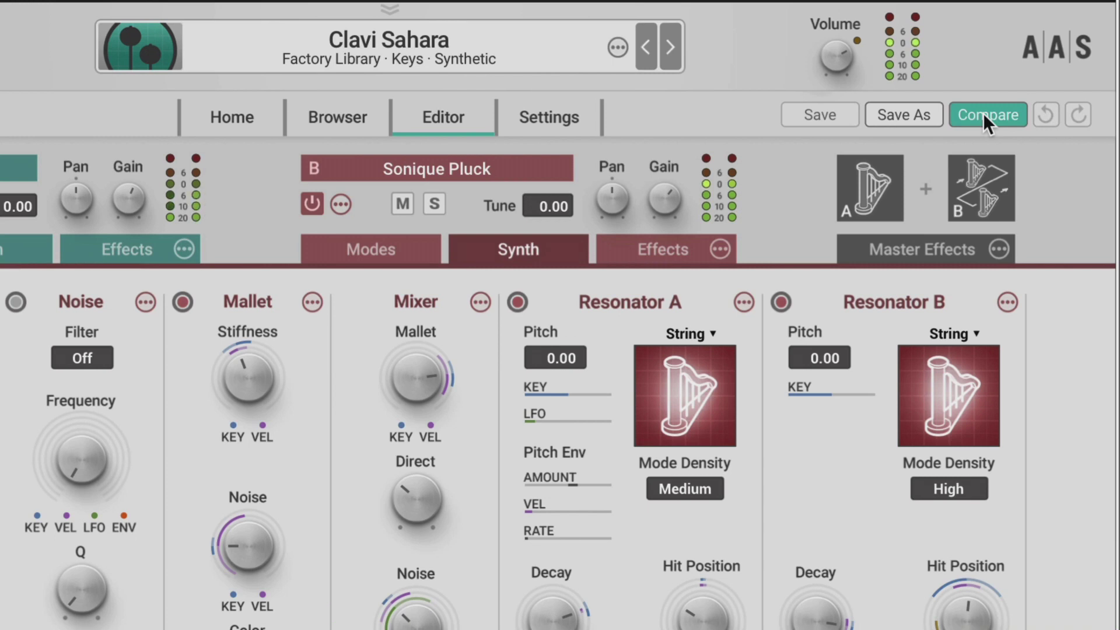
left_click(982, 113)
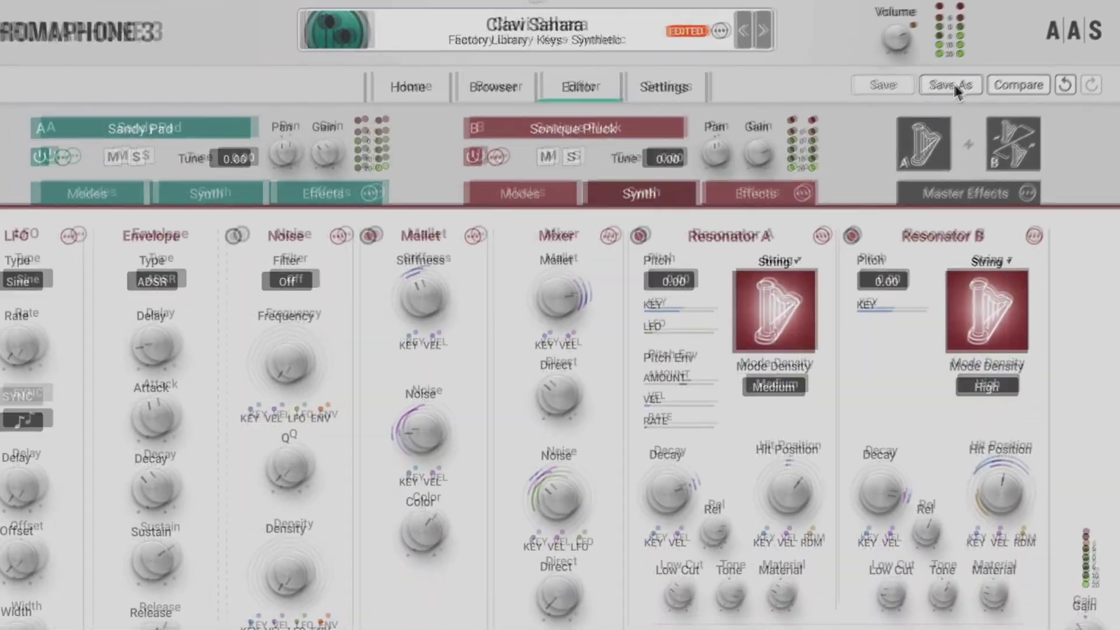
- Save the sound as 'Modified Clav' in the second user pack, category Keys, creator 'Modified by me'
left_click(928, 105)
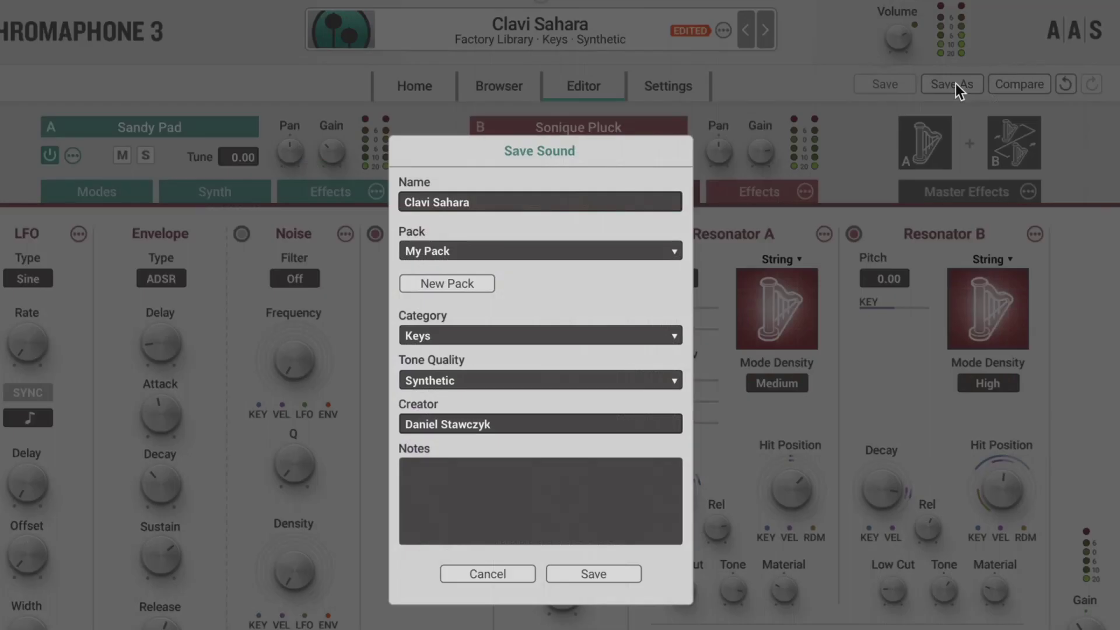
left_click(495, 205)
type("Modified Clav")
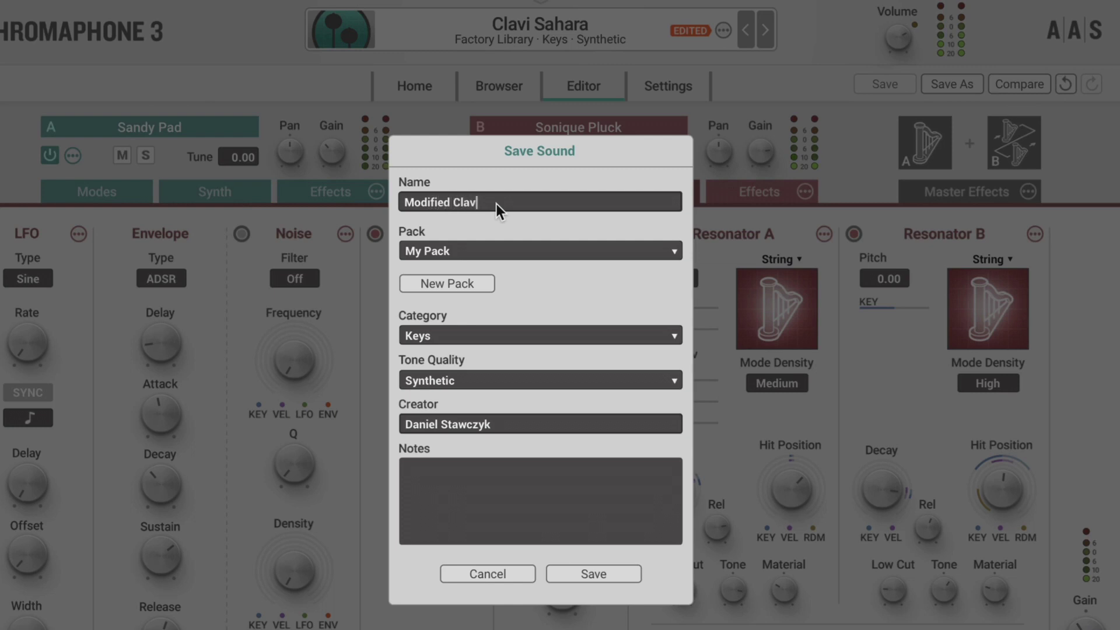
left_click(514, 251)
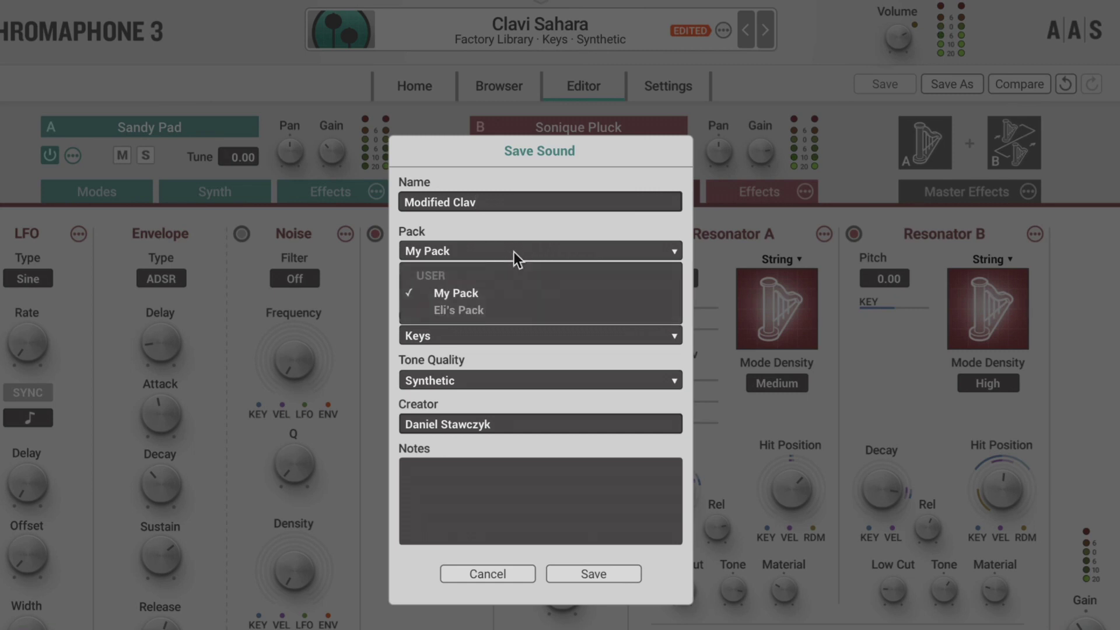
left_click(468, 310)
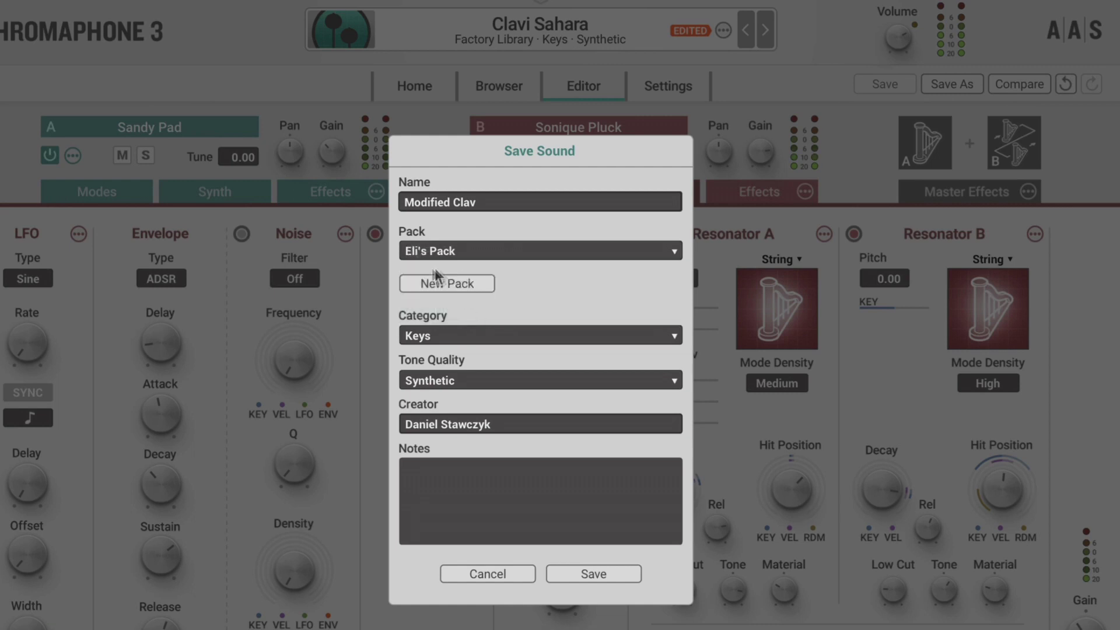
left_click(488, 337)
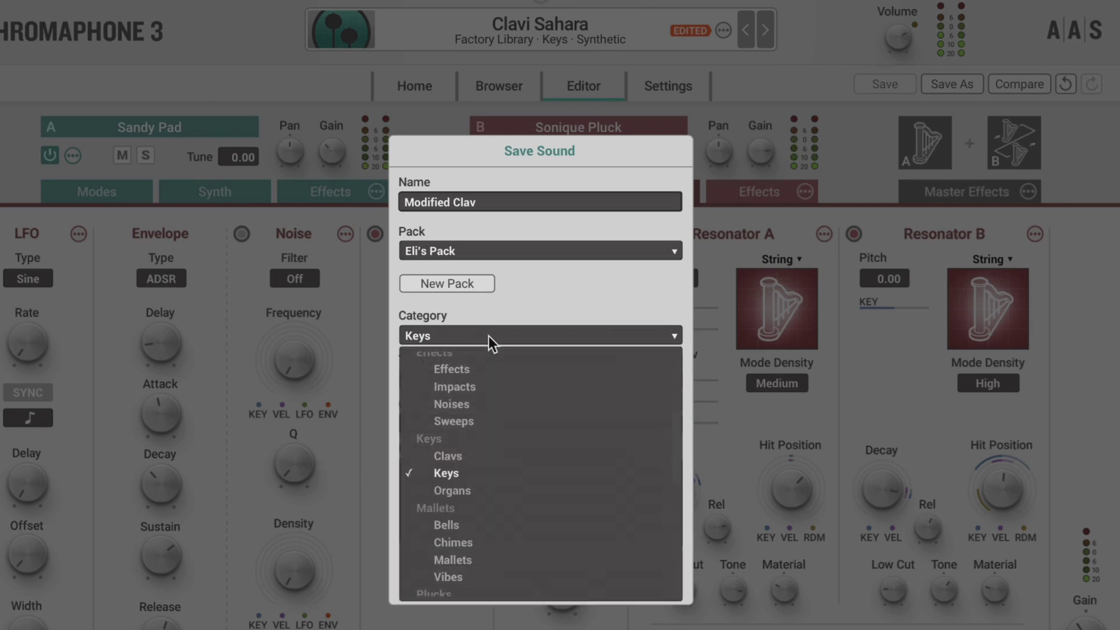
left_click(526, 300)
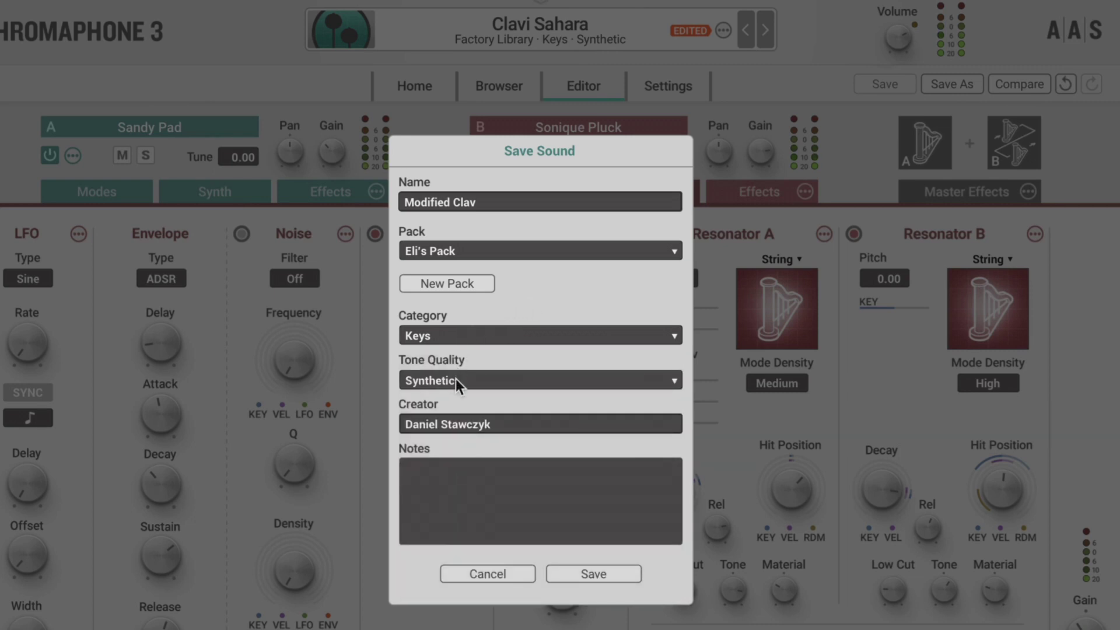
left_click(517, 422)
type("Modified by me")
left_click(472, 488)
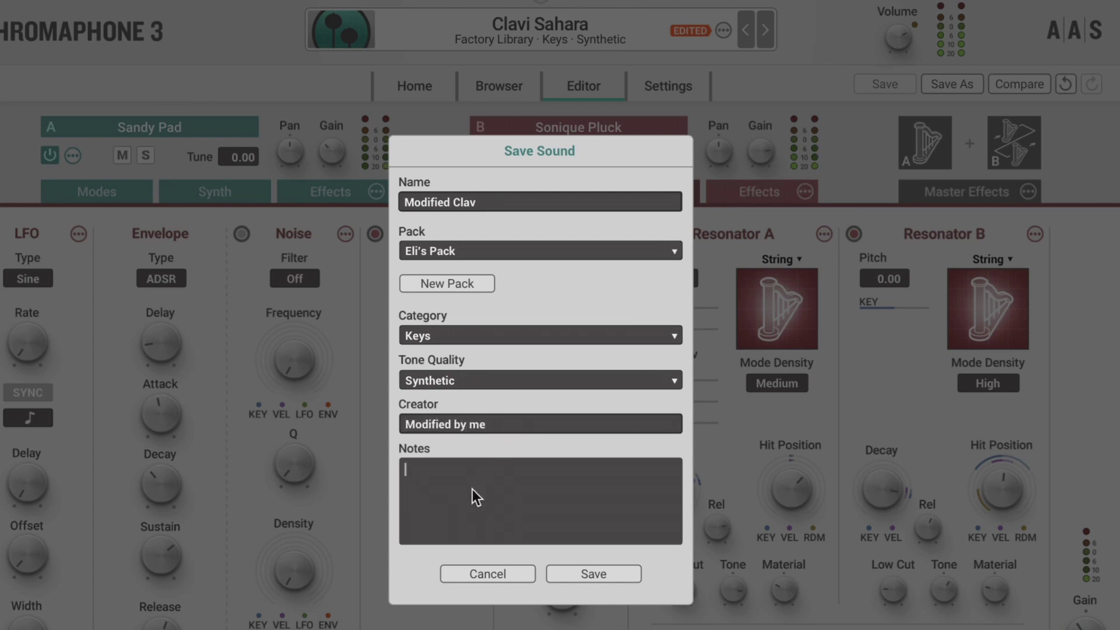
left_click(593, 574)
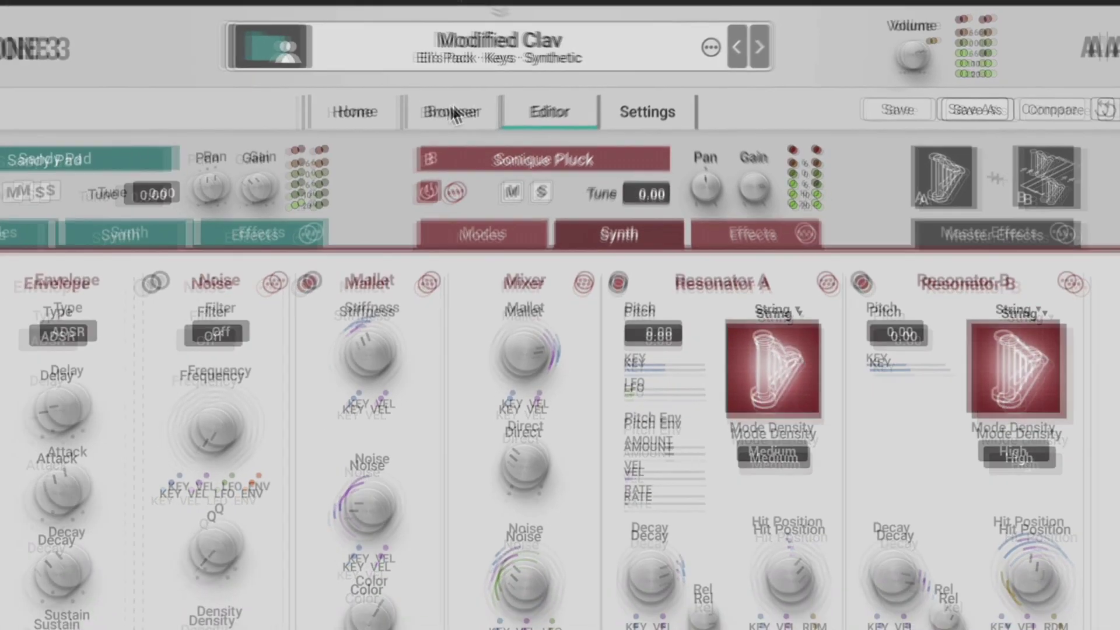
- In the Browser, view the library by Sounds, Categories, then Creators to find Modified Clav
left_click(424, 115)
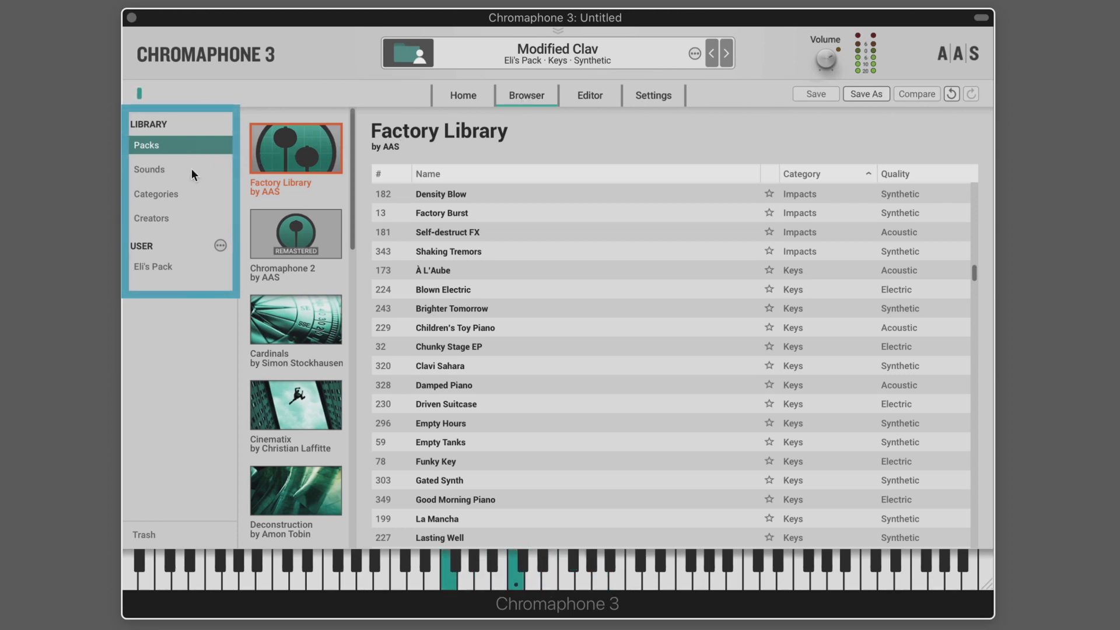
left_click(146, 168)
left_click(152, 192)
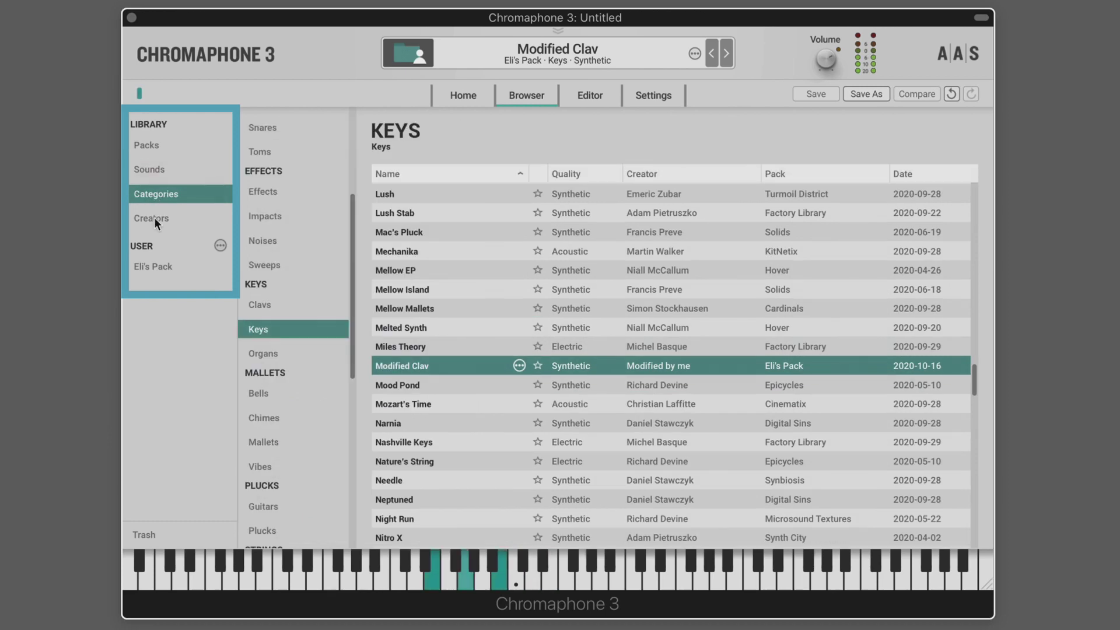
left_click(156, 220)
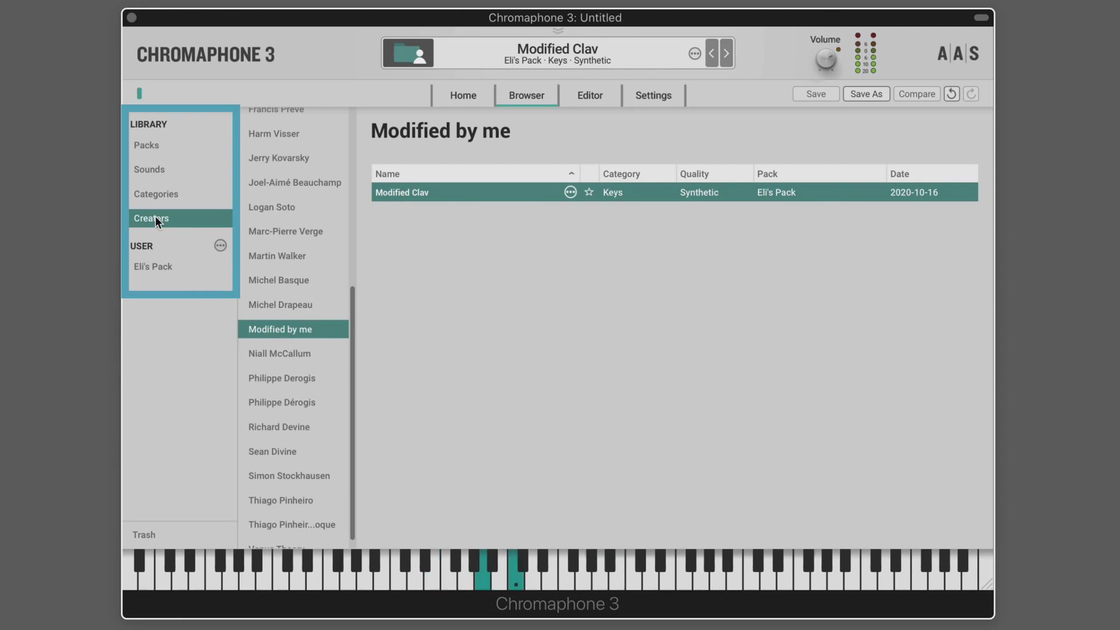
- List all sounds and sort by Category (both directions), Quality, Creator, Pack, then Date
left_click(149, 165)
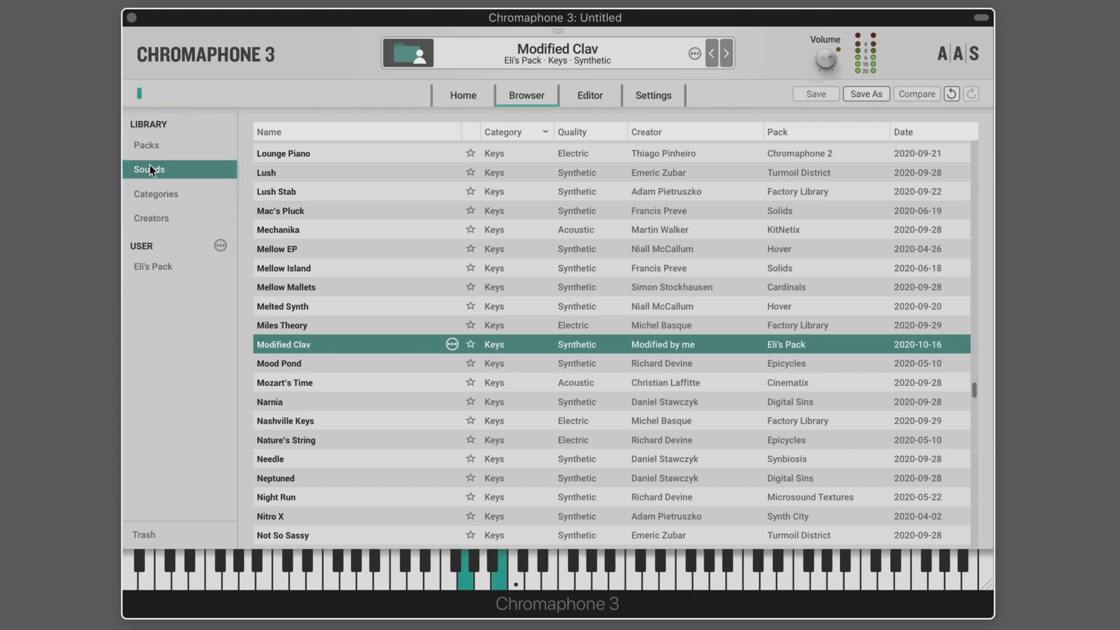
left_click(518, 132)
left_click(514, 129)
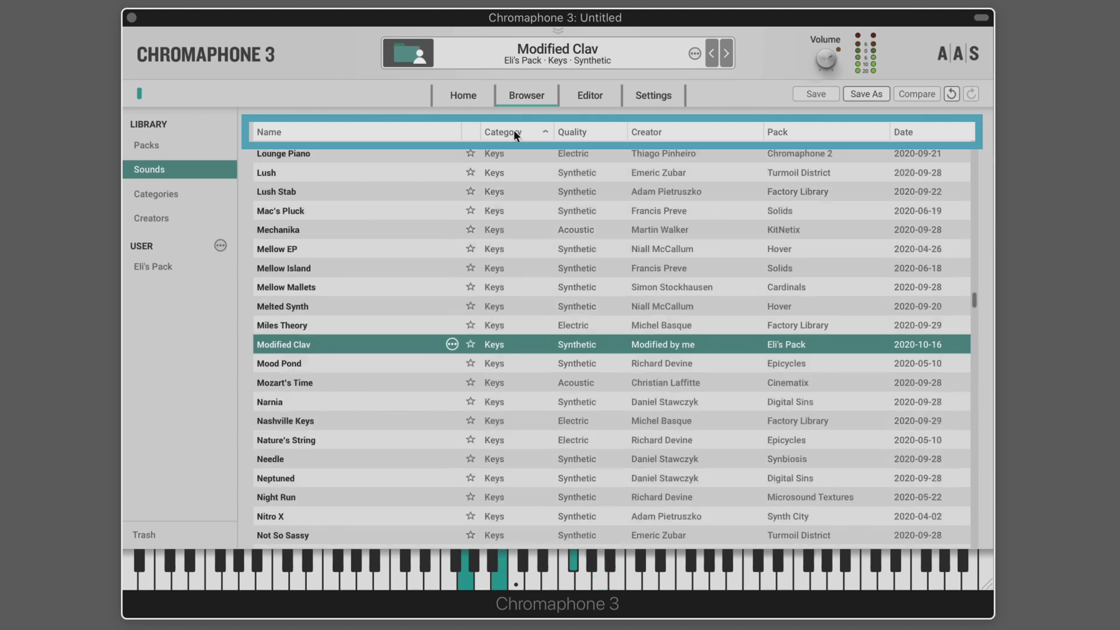
left_click(577, 131)
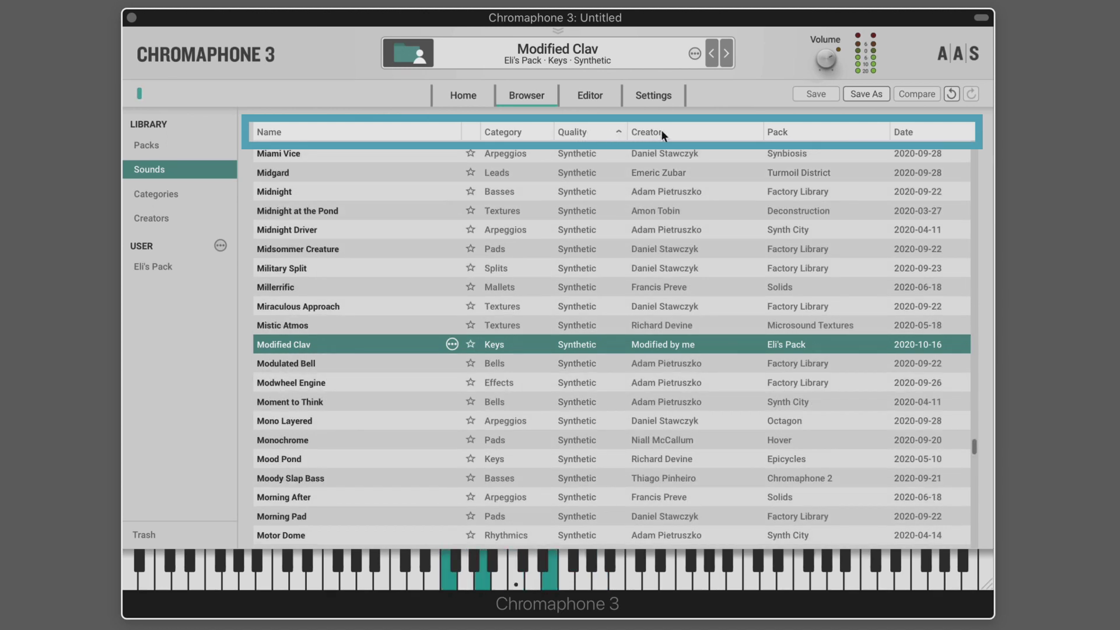
left_click(703, 135)
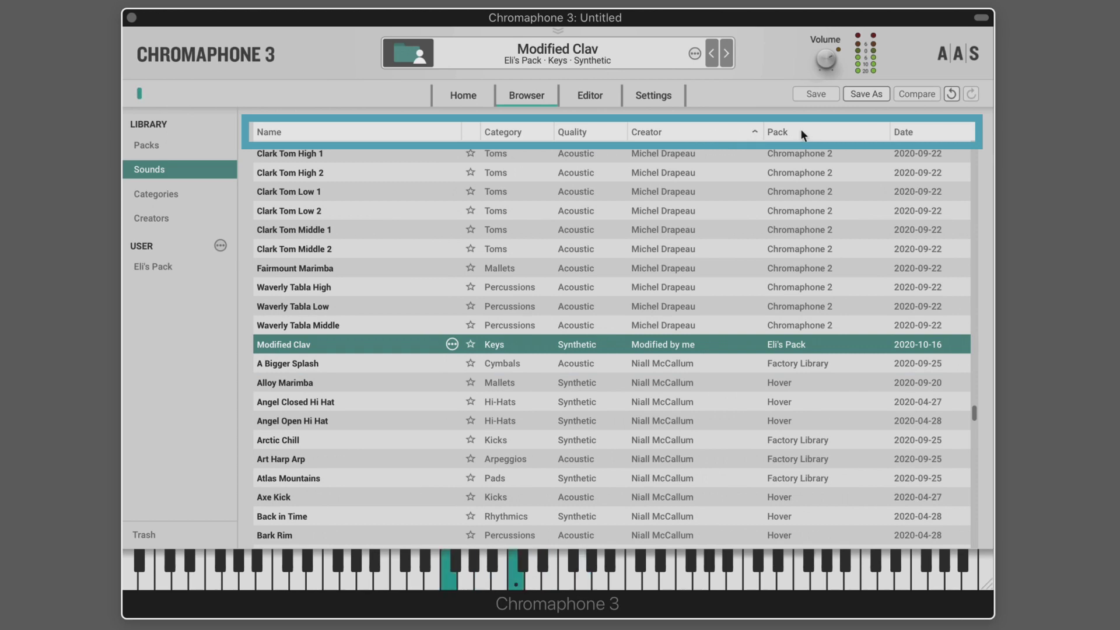
left_click(822, 134)
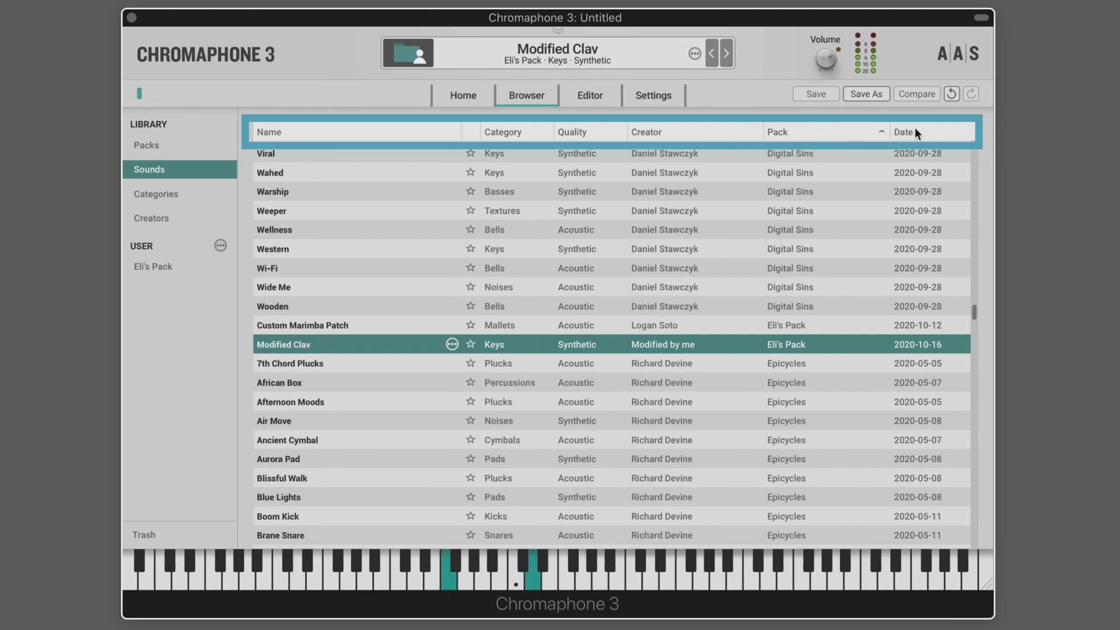
left_click(914, 130)
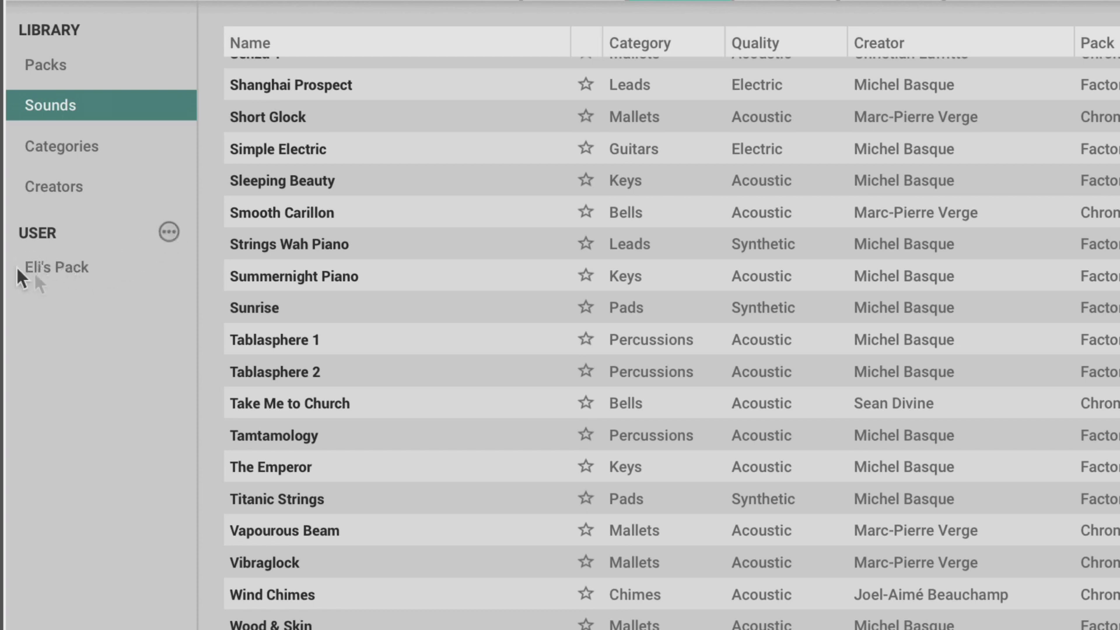
- Create a user pack named 'New User Pack' and reveal the packs folder on disk
left_click(169, 232)
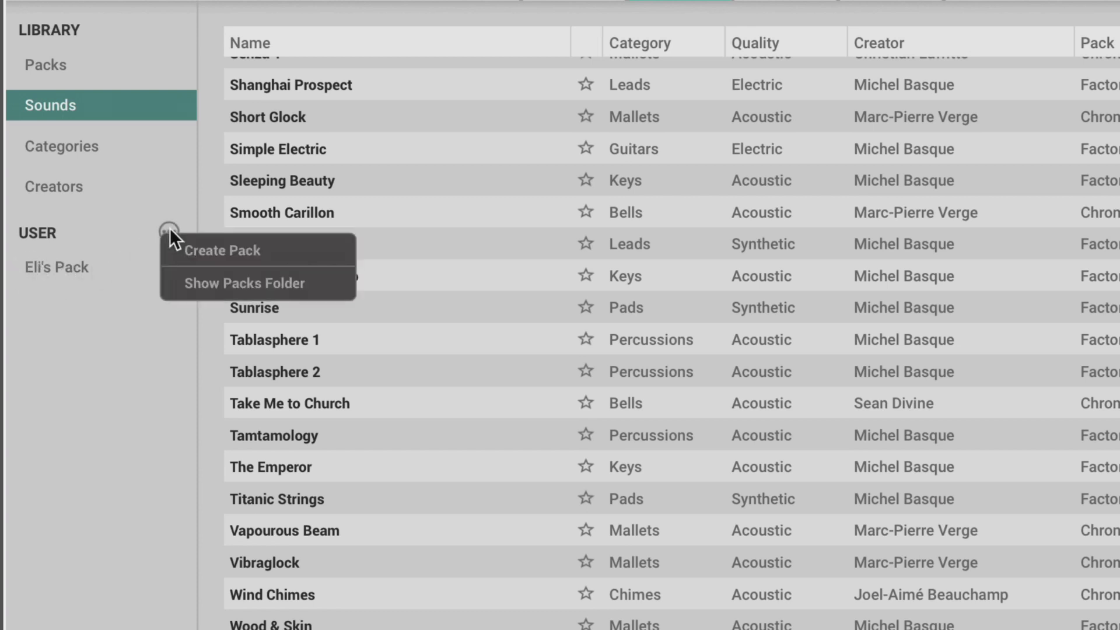
left_click(194, 252)
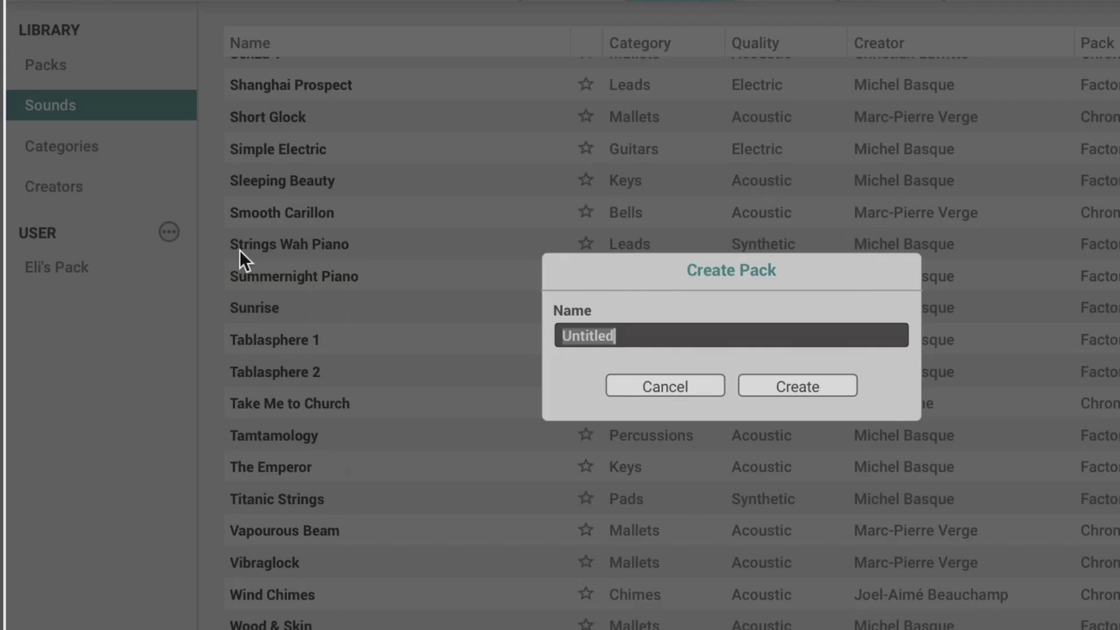
type("New User")
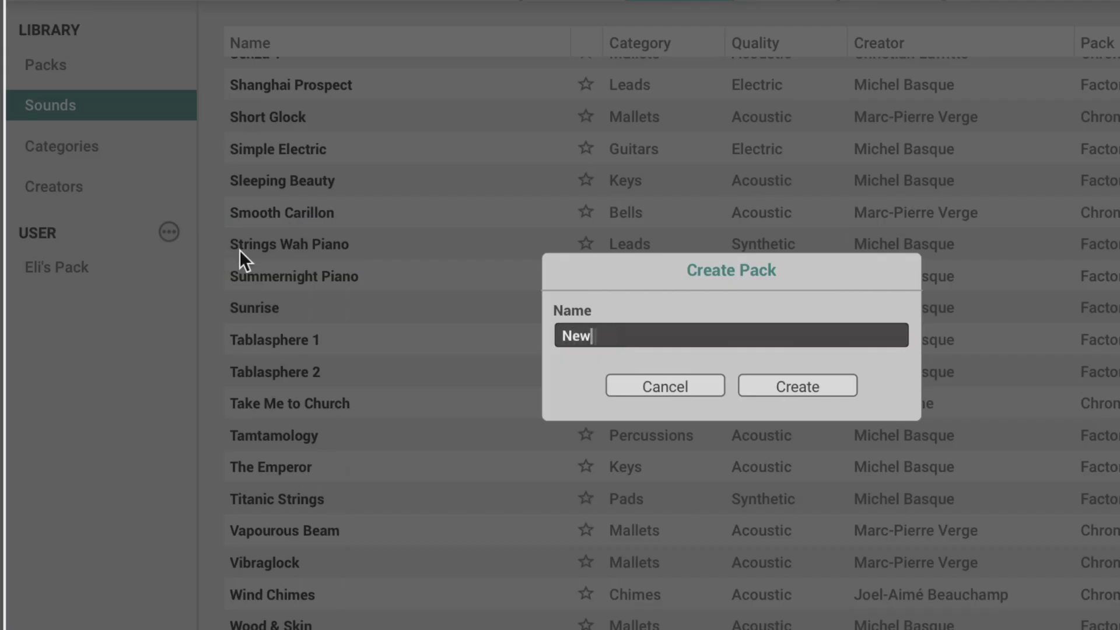
type(" Pack")
key("Return")
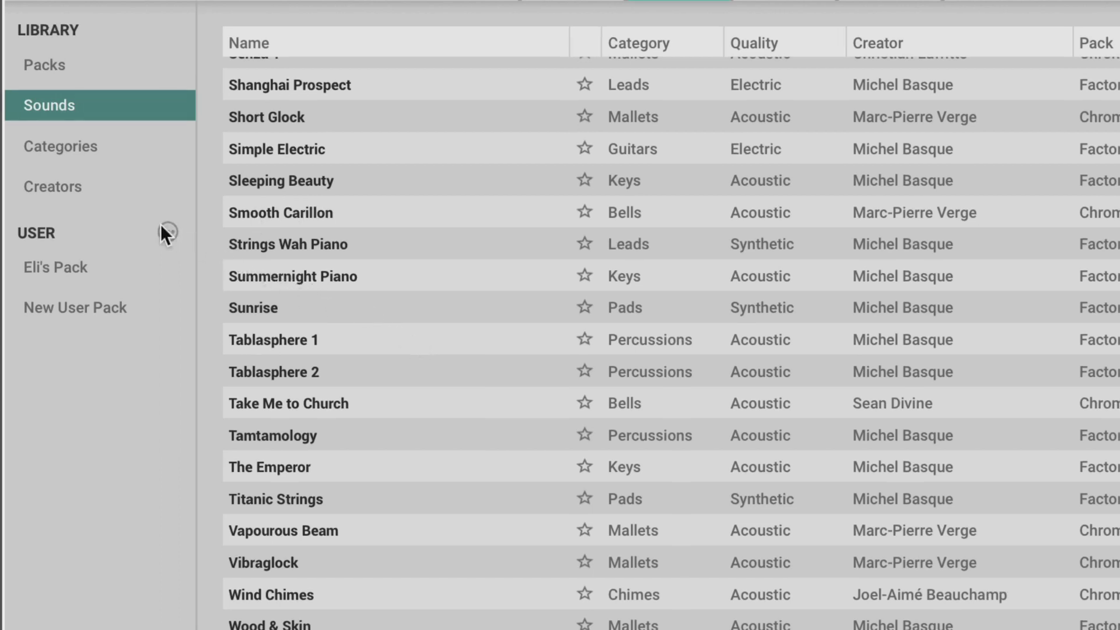
left_click(167, 231)
left_click(219, 282)
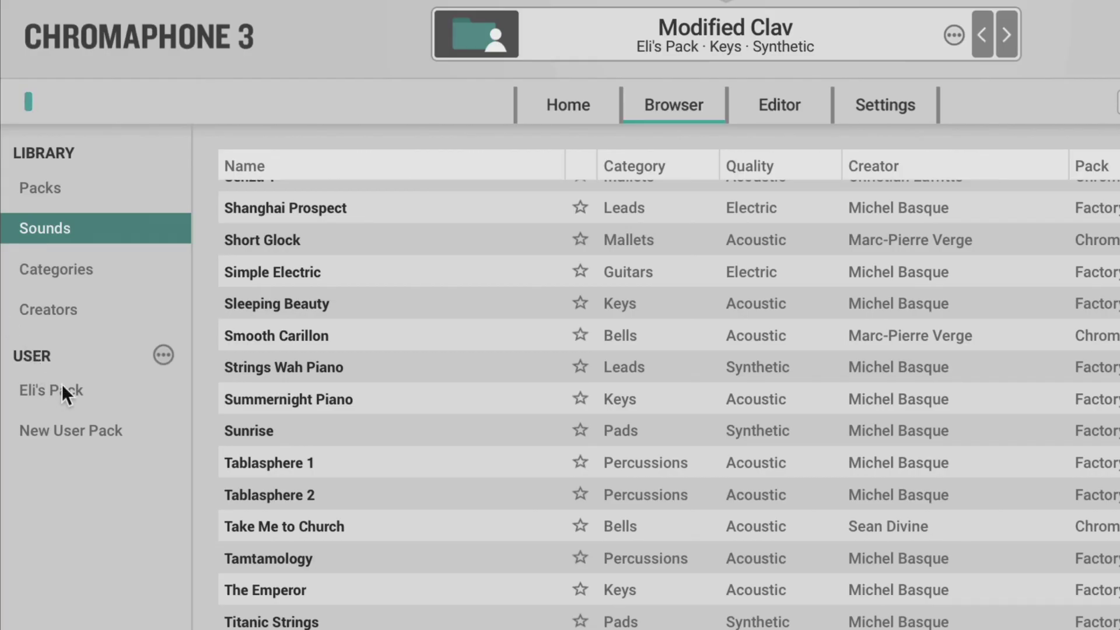
- Open the personal user pack, load Custom Marimba Patch, and dismiss the pack options menu unchanged
left_click(62, 385)
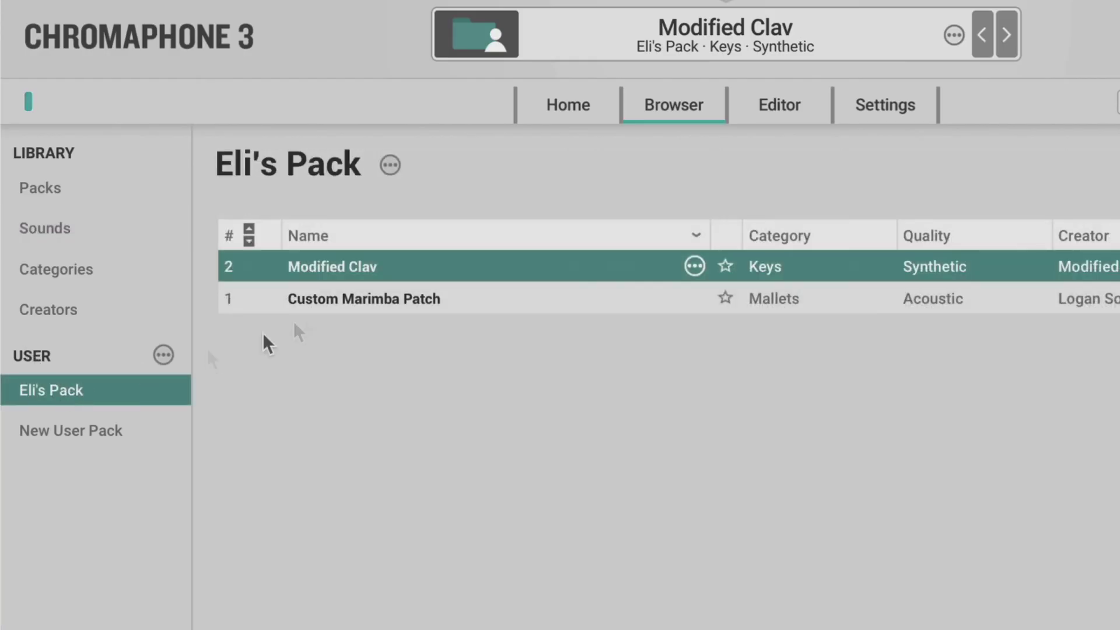
left_click(360, 295)
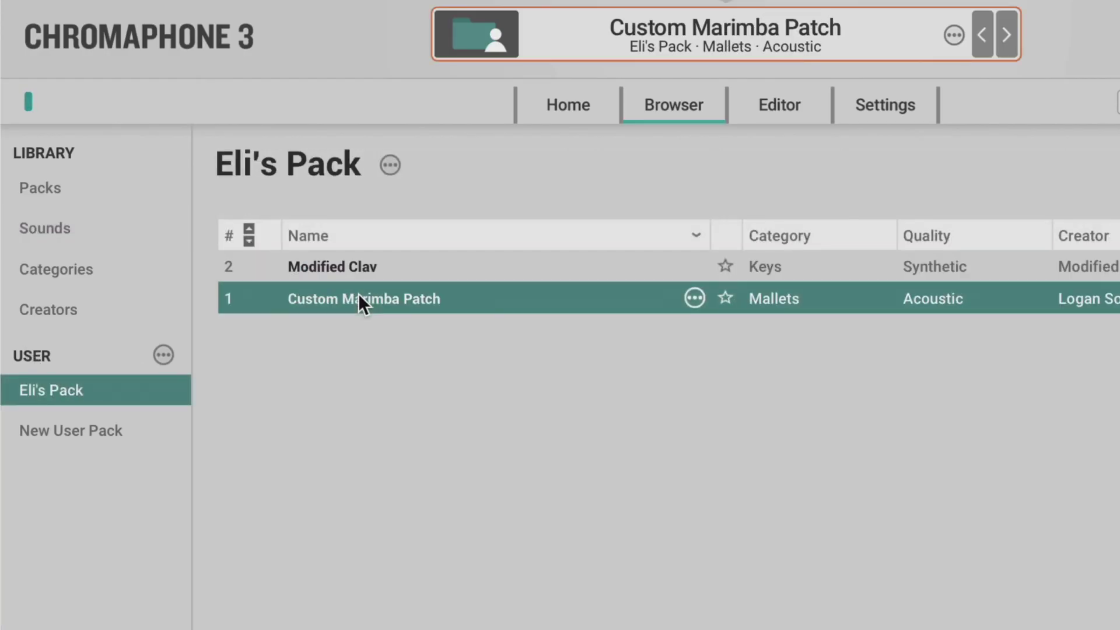
left_click(391, 165)
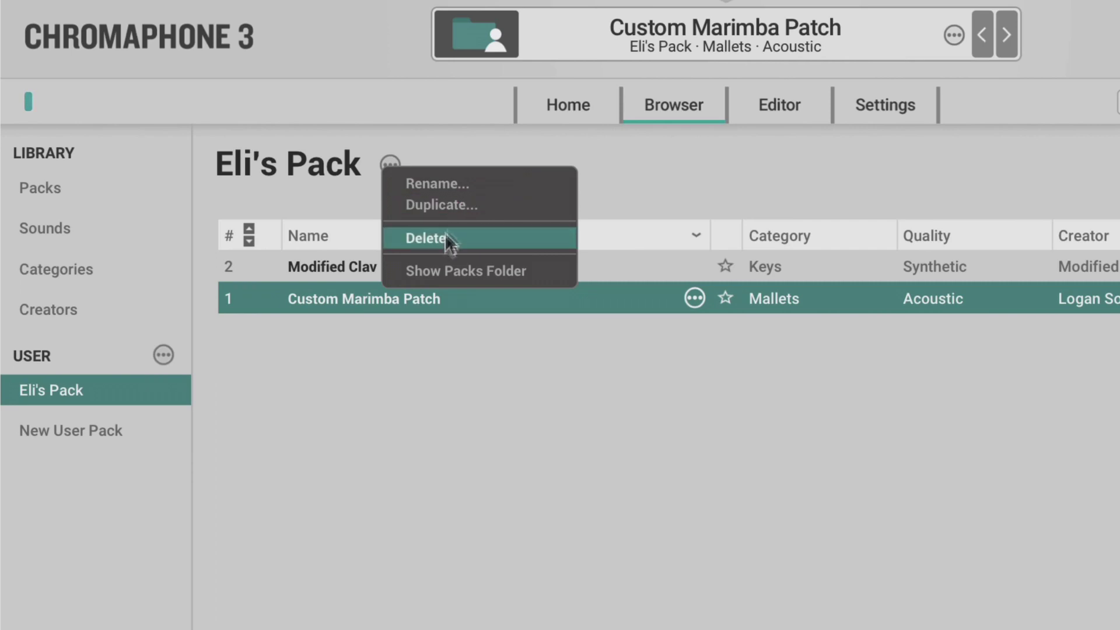
left_click(455, 371)
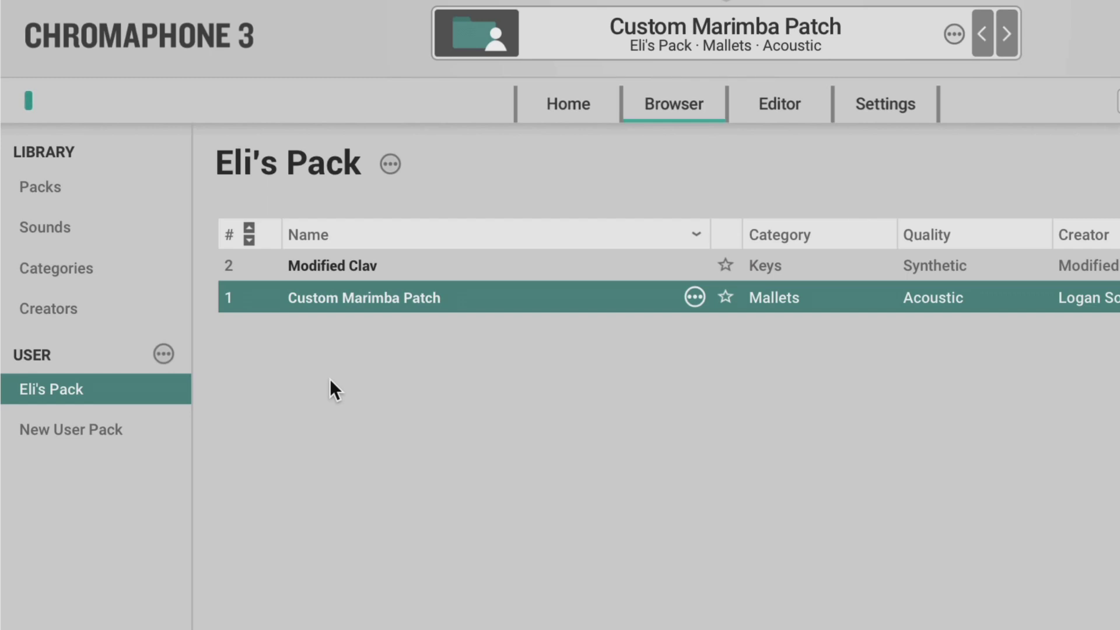
- View Custom Marimba Patch's sound details, then close them
left_click(698, 298)
mouse_move(736, 327)
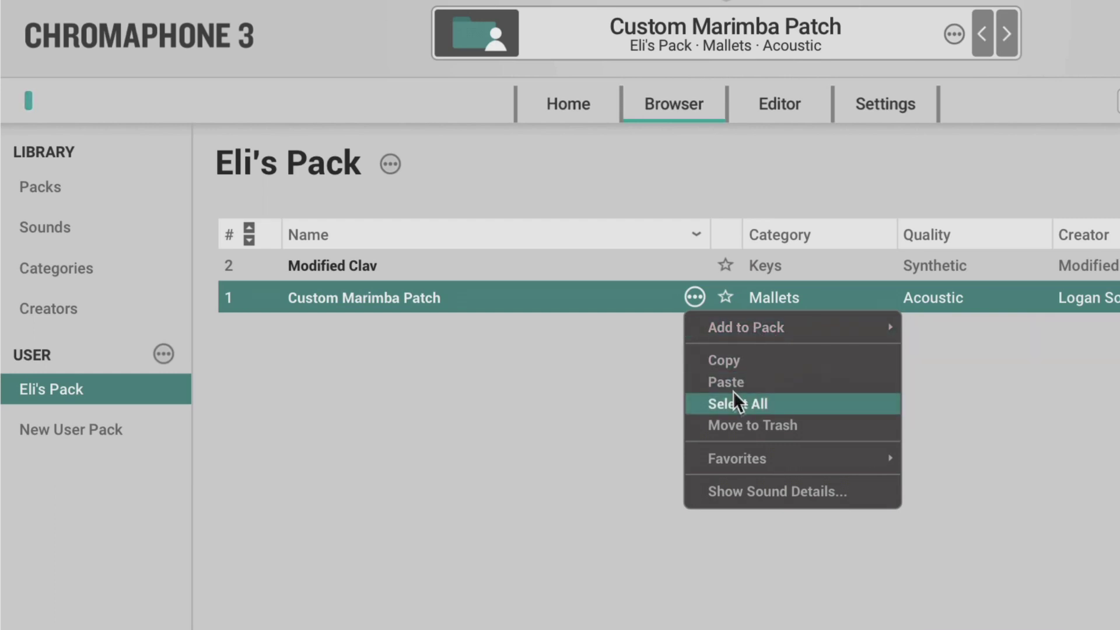
mouse_move(734, 450)
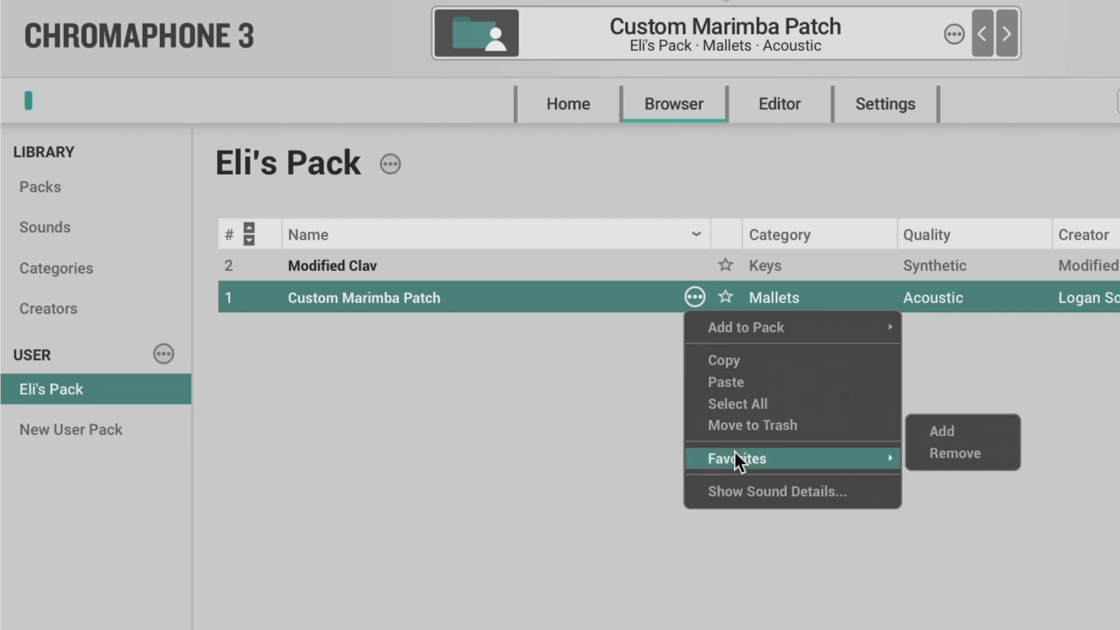
left_click(715, 492)
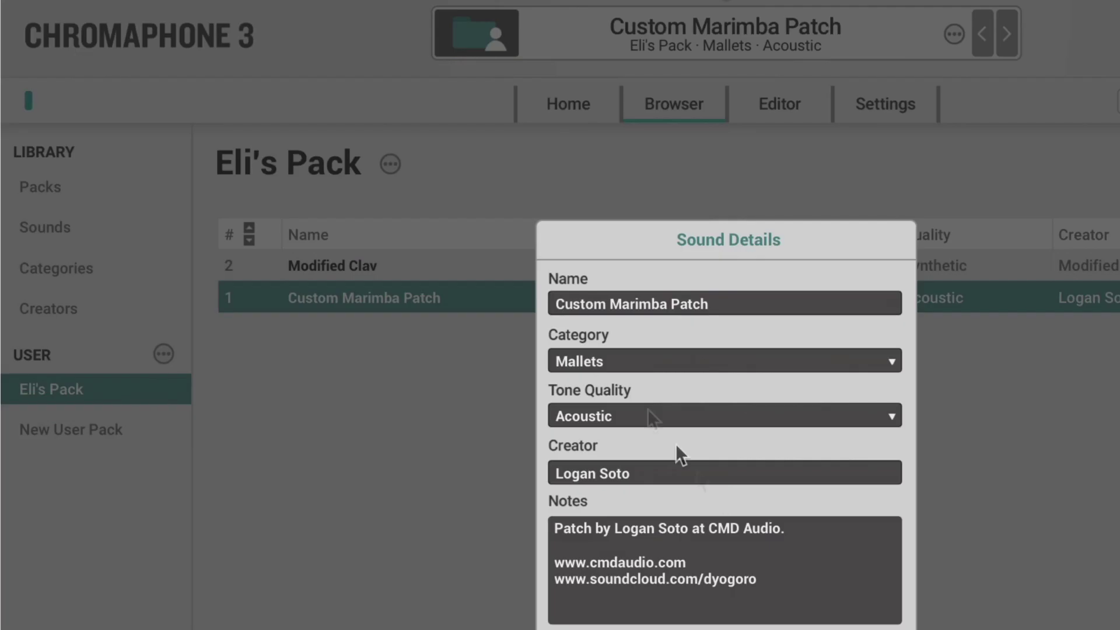
key("Escape")
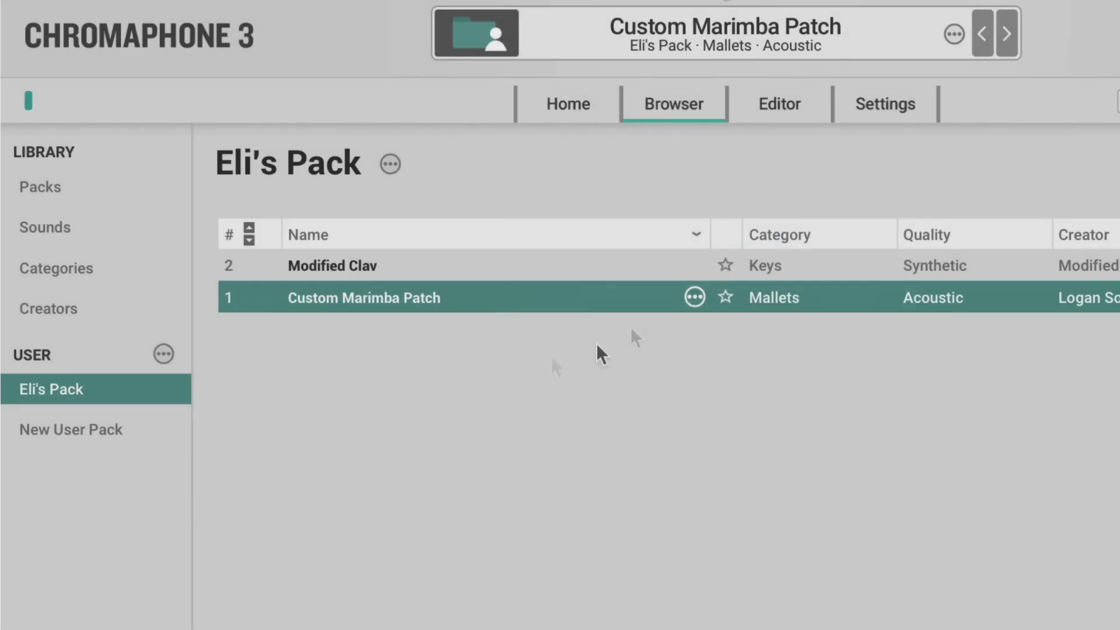
- Copy Custom Marimba Patch into New User Pack and browse the sounds by category
left_click(693, 296)
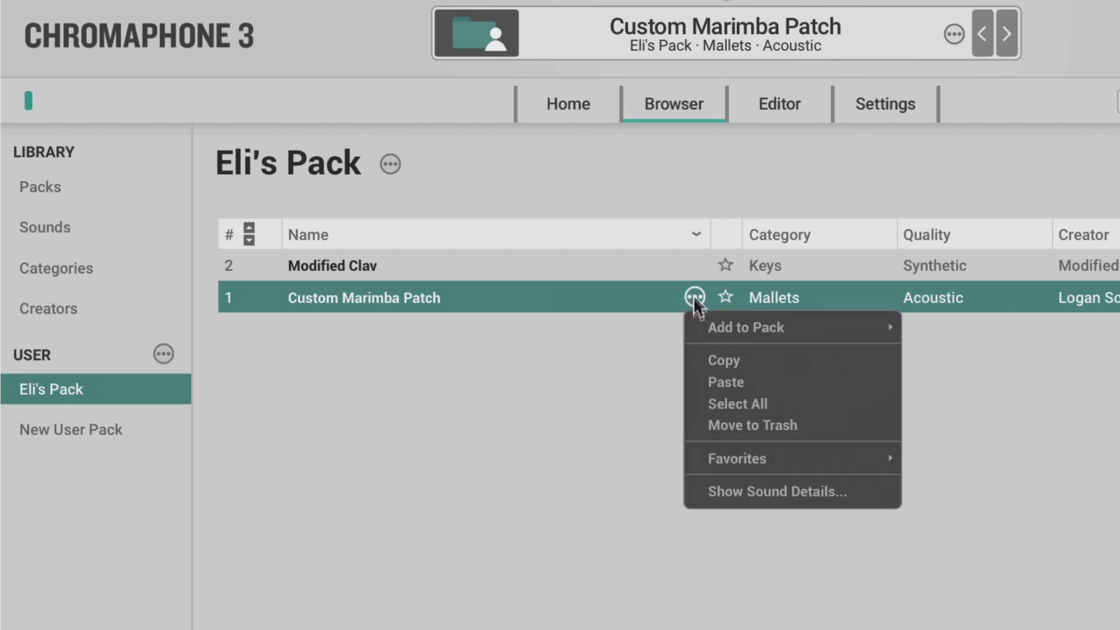
left_click(720, 361)
left_click(71, 429)
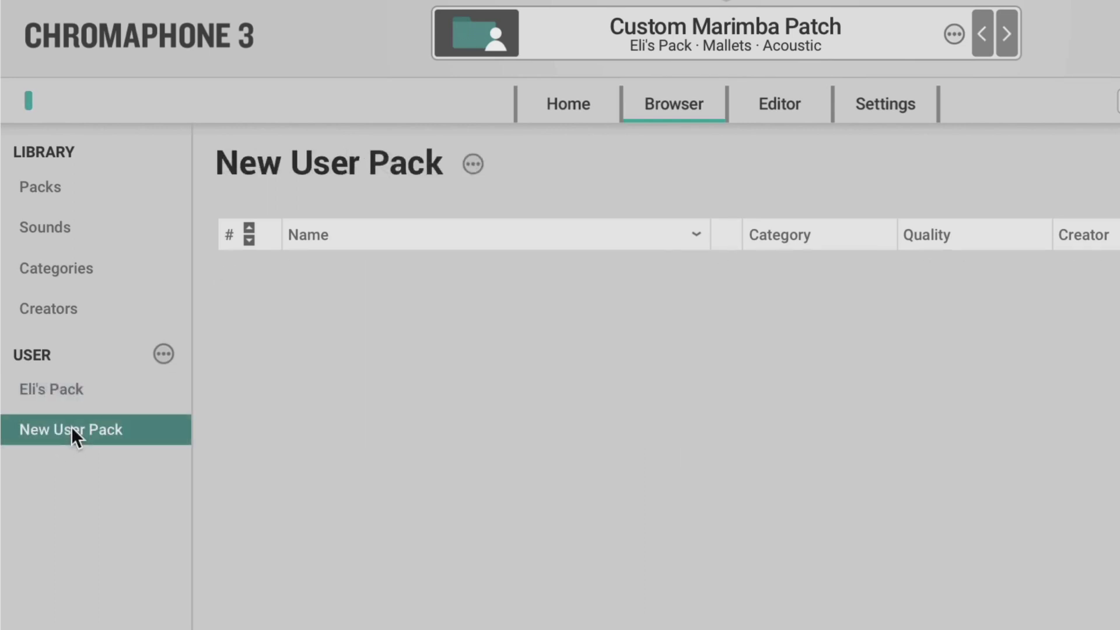
right_click(407, 309)
left_click(451, 322)
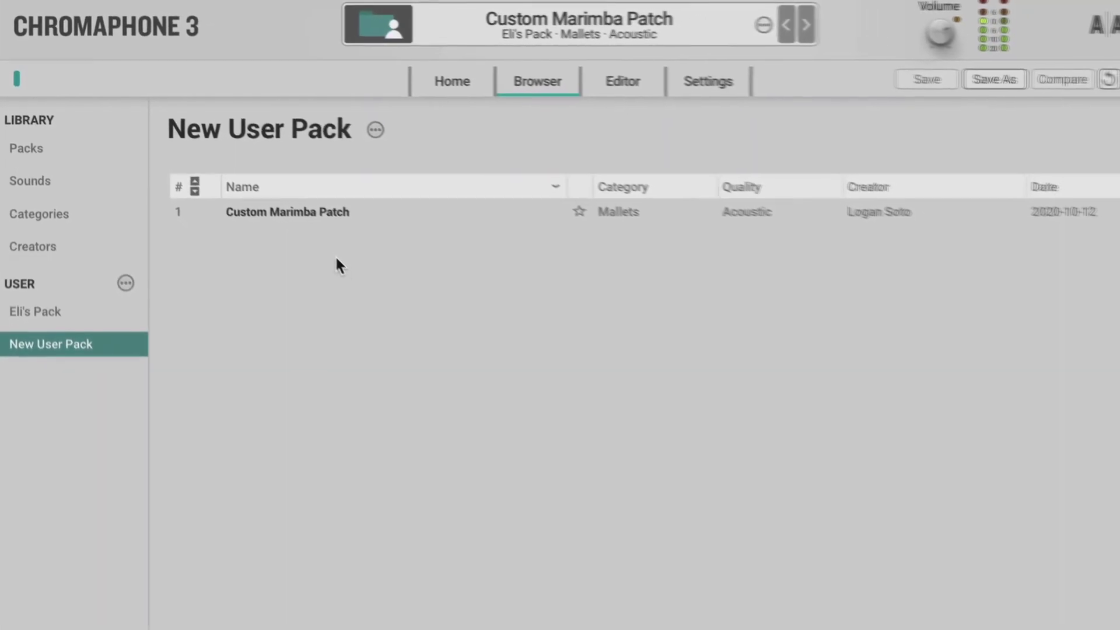
left_click(44, 208)
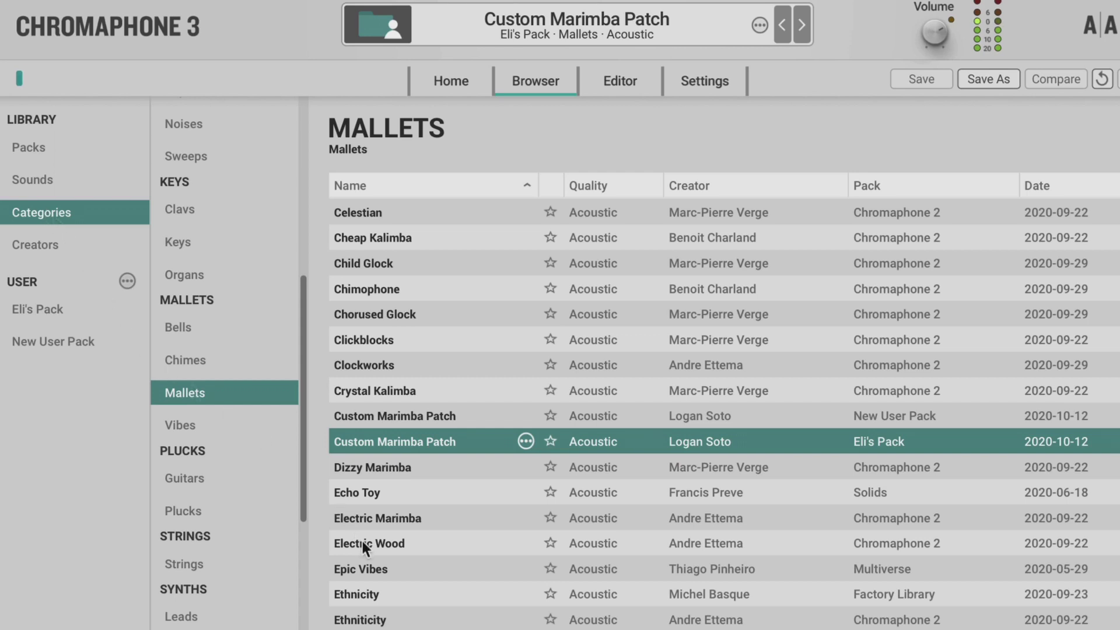
- Load the factory Ethnicity mallet sound, drag it into the personal user pack, and open that pack
left_click(360, 597)
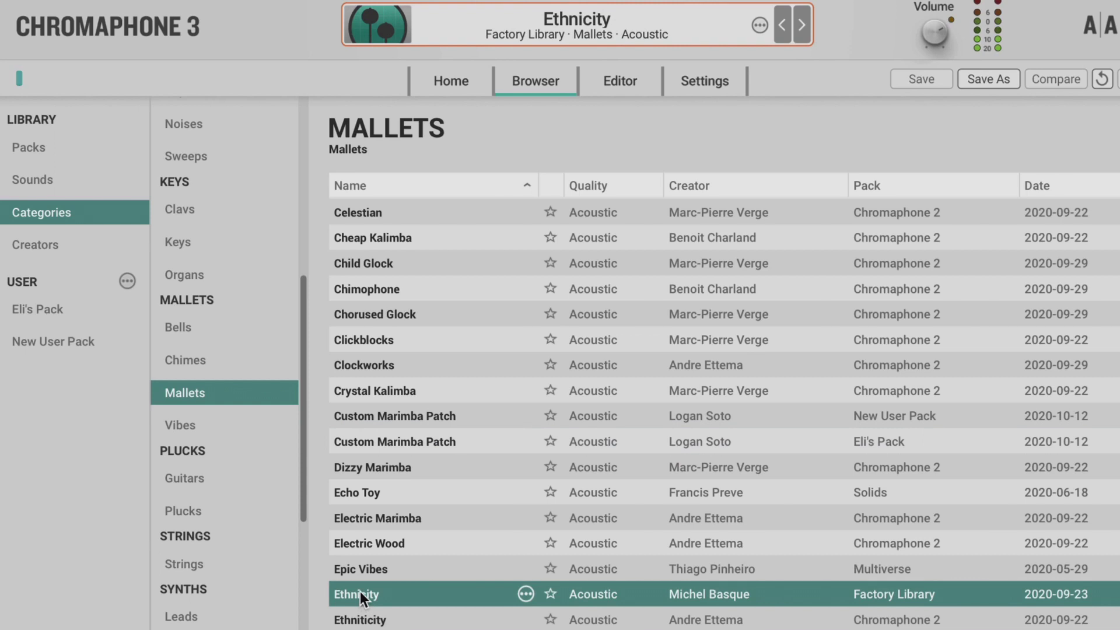
left_click_drag(359, 591, 23, 296)
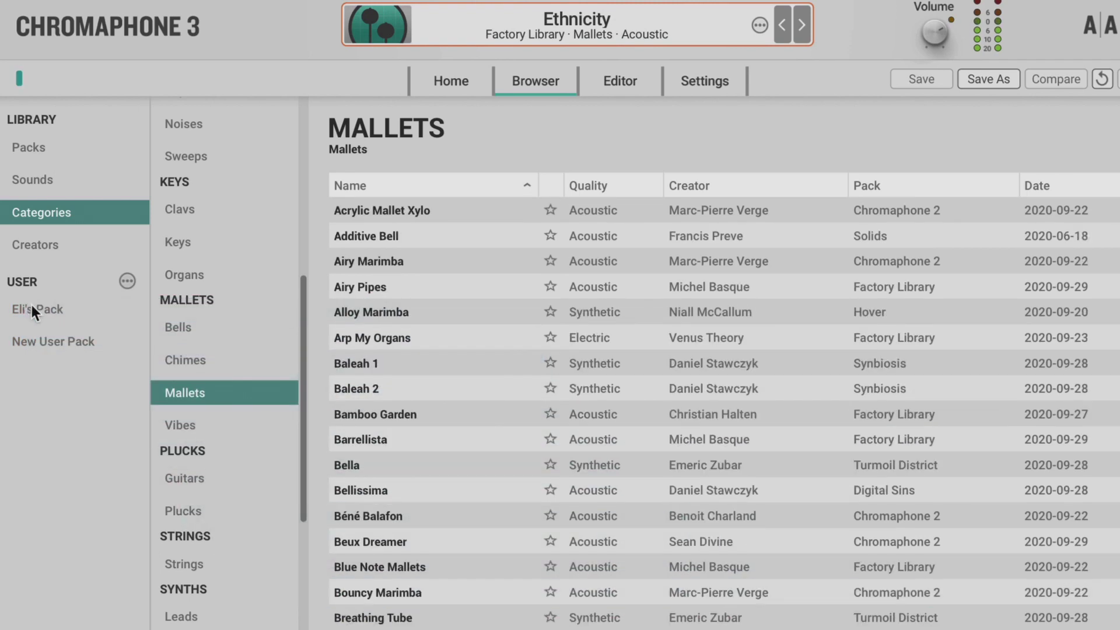
left_click(32, 304)
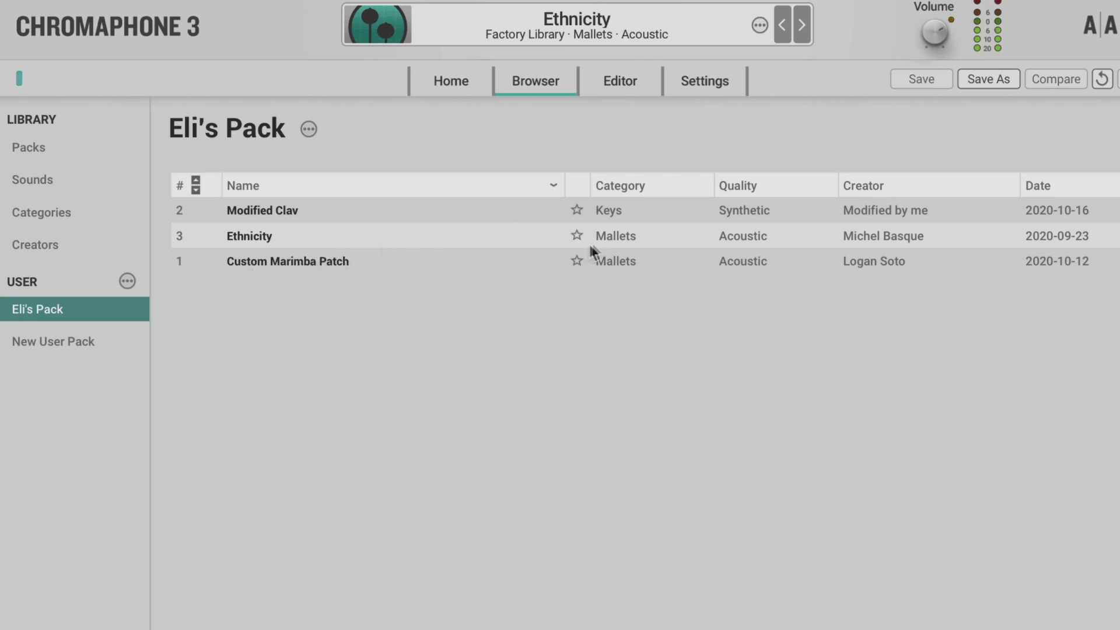
- Move Ethnicity to the Trash, view the Trash, then drag Ethnicity back into the personal pack
left_click(276, 239)
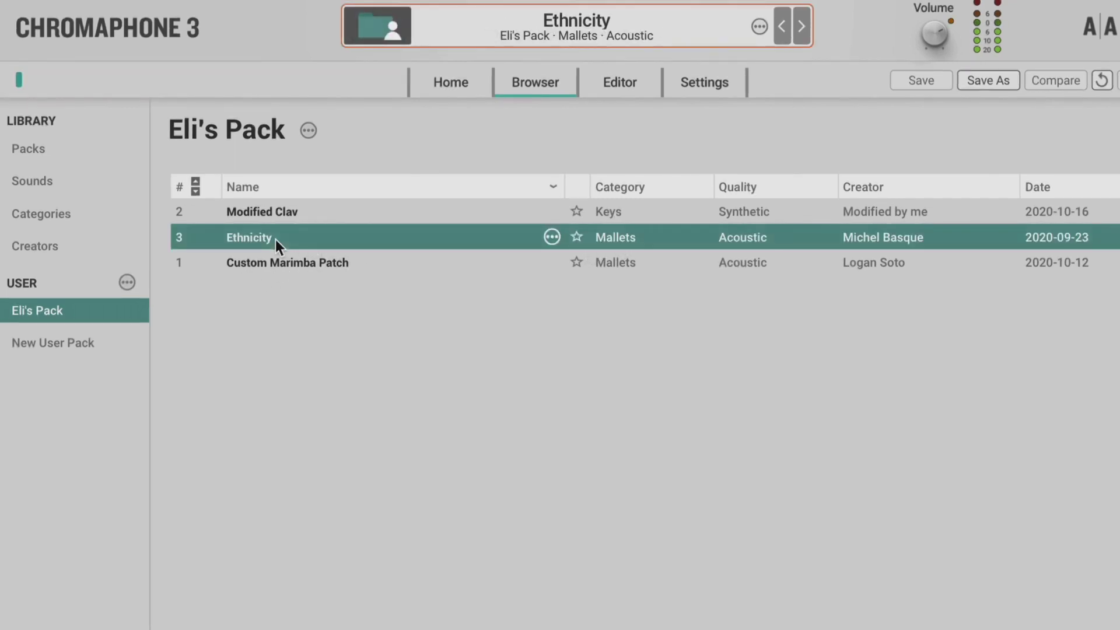
left_click(550, 236)
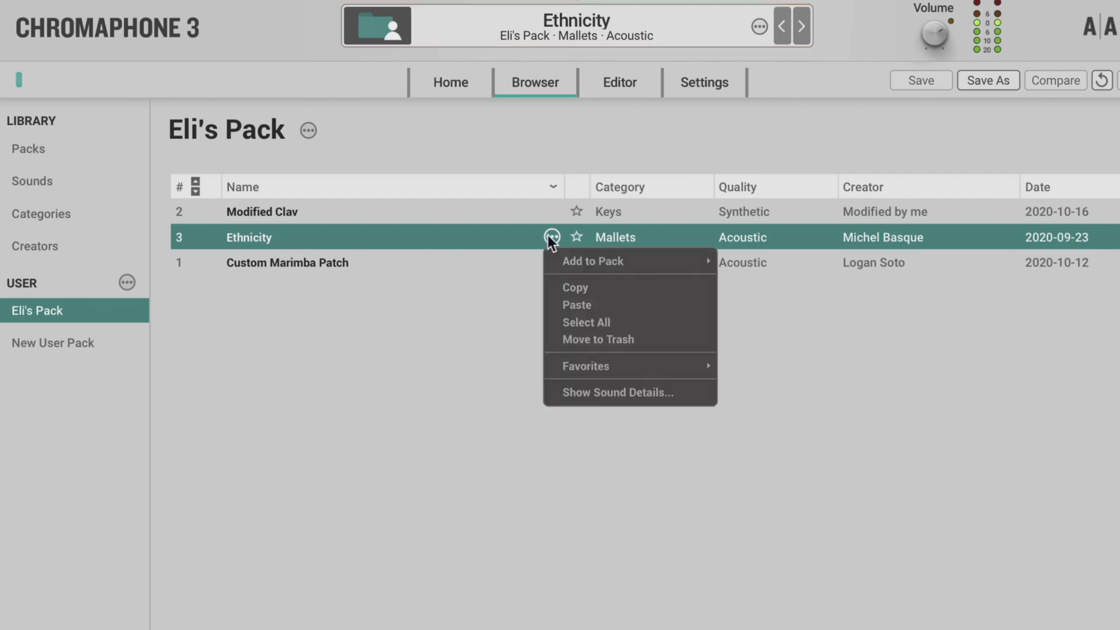
left_click(606, 340)
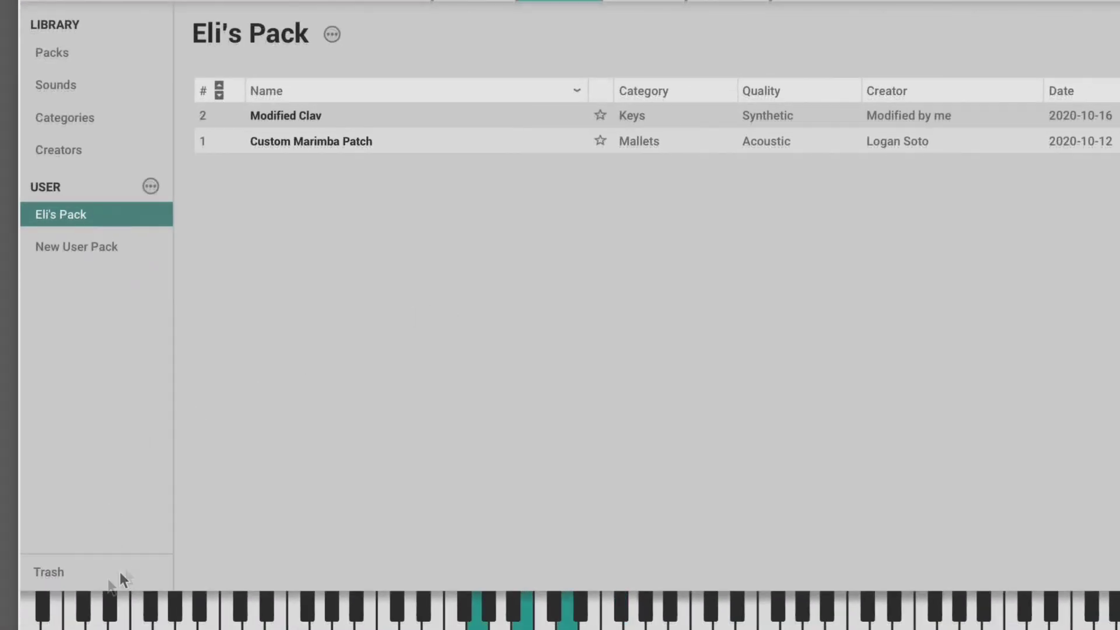
left_click(48, 572)
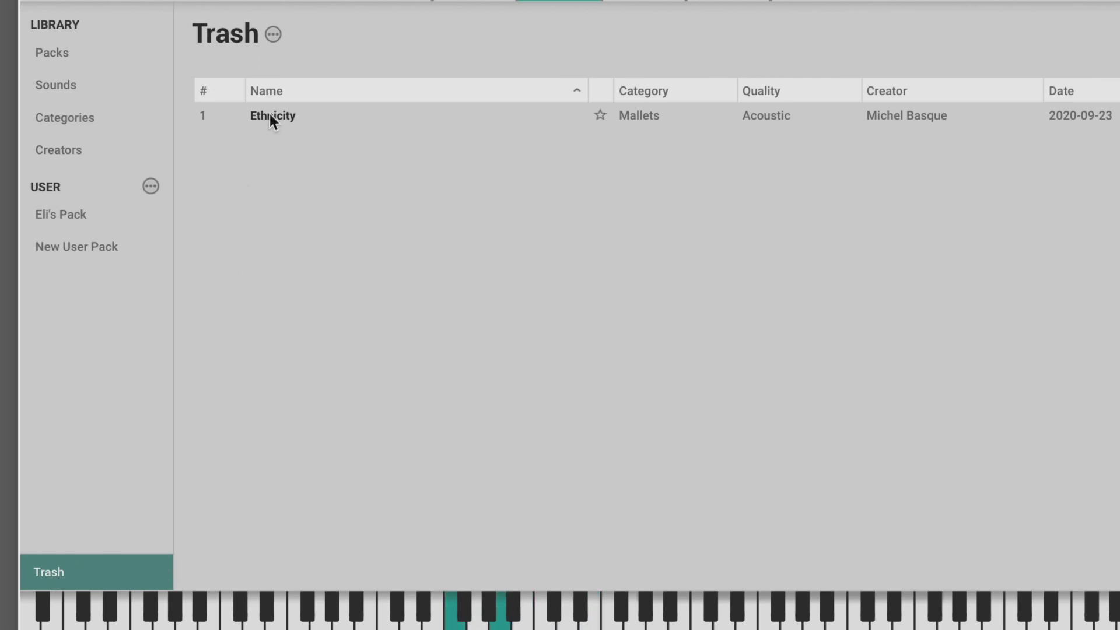
left_click_drag(270, 114, 37, 207)
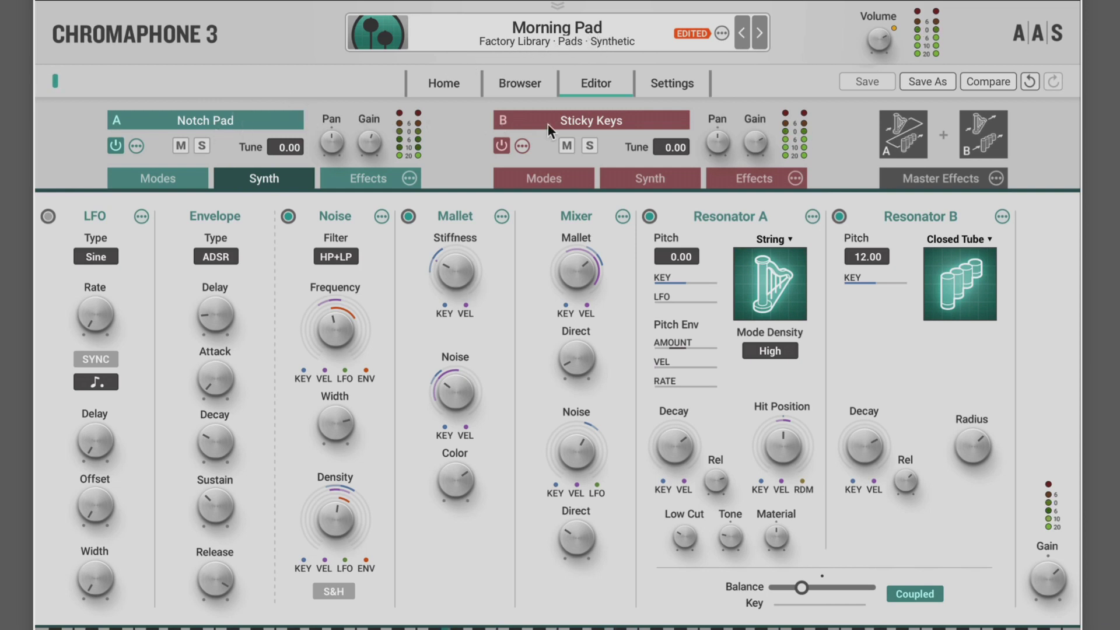
- Replace layer A with the Itchy Pad layer preset
left_click(135, 145)
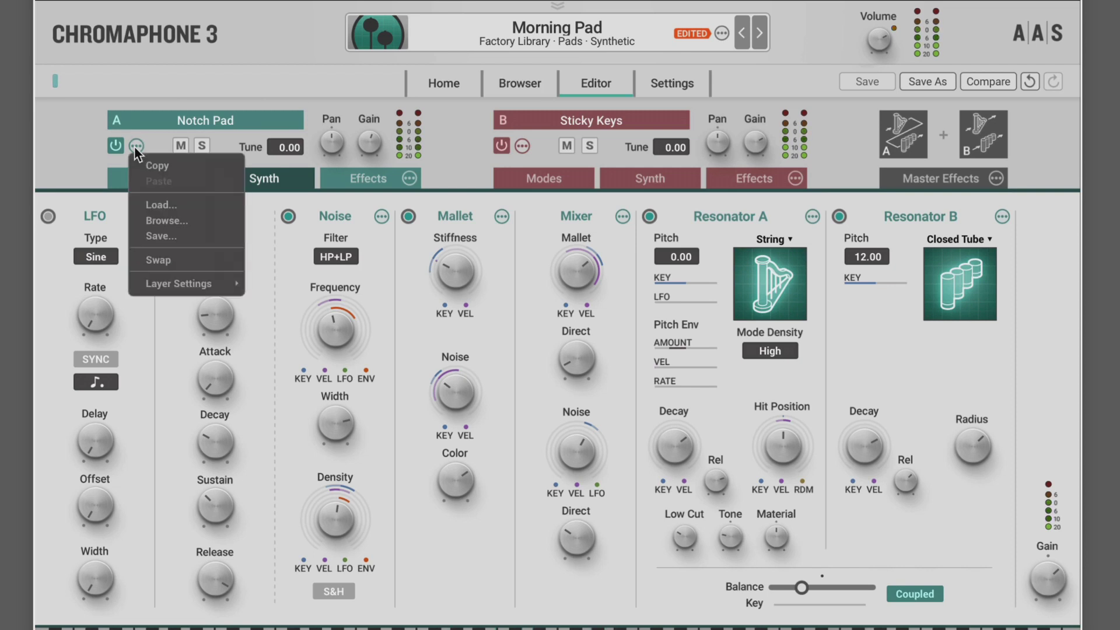
left_click(171, 222)
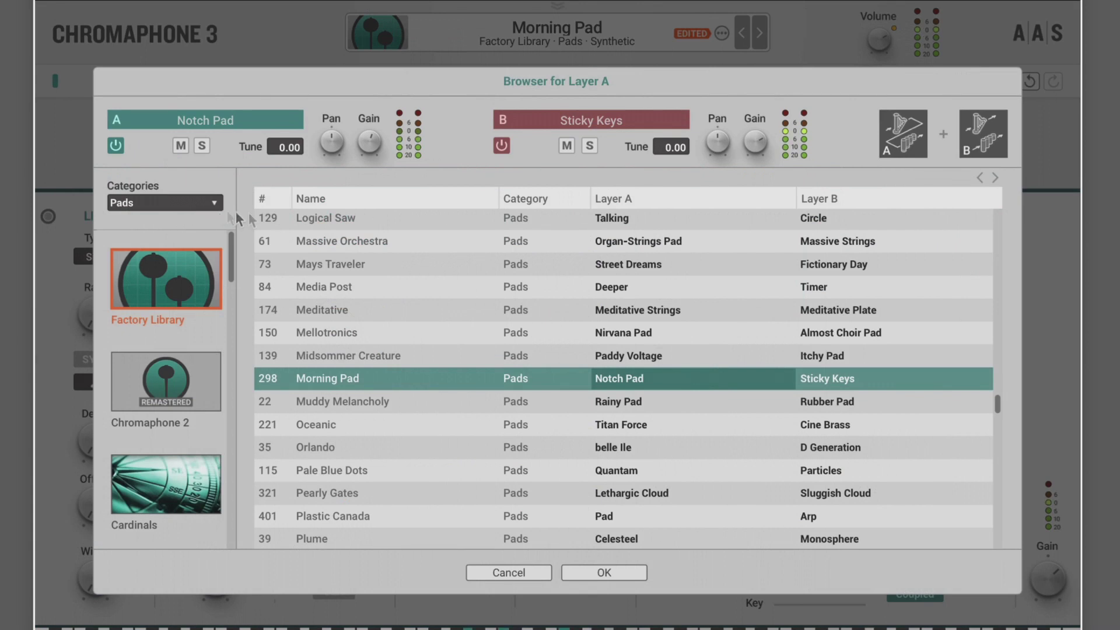
left_click(829, 354)
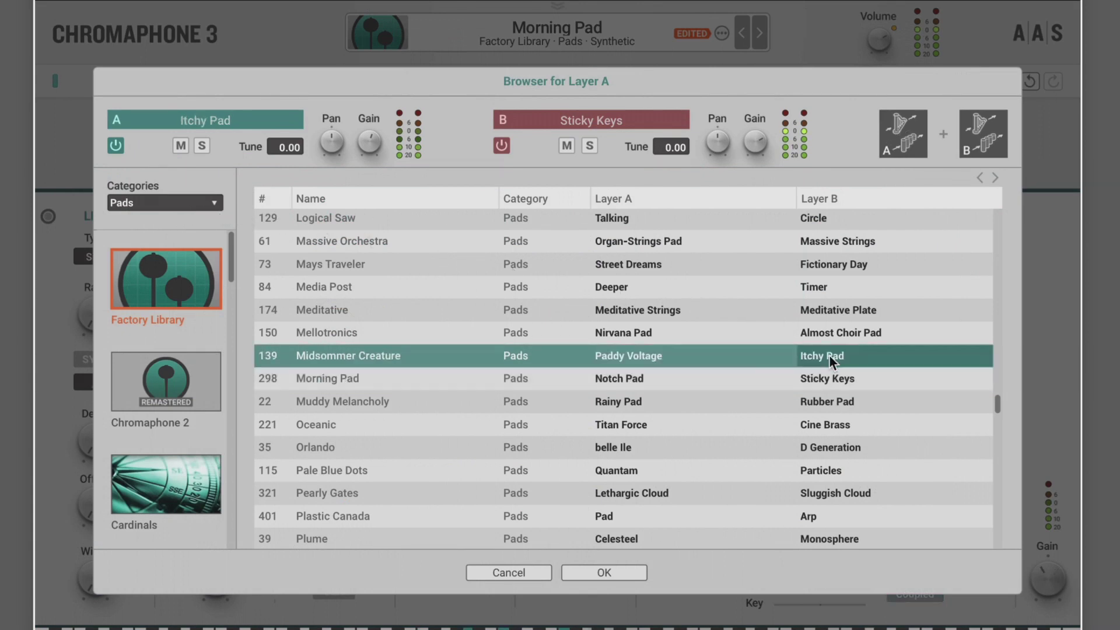
left_click(615, 569)
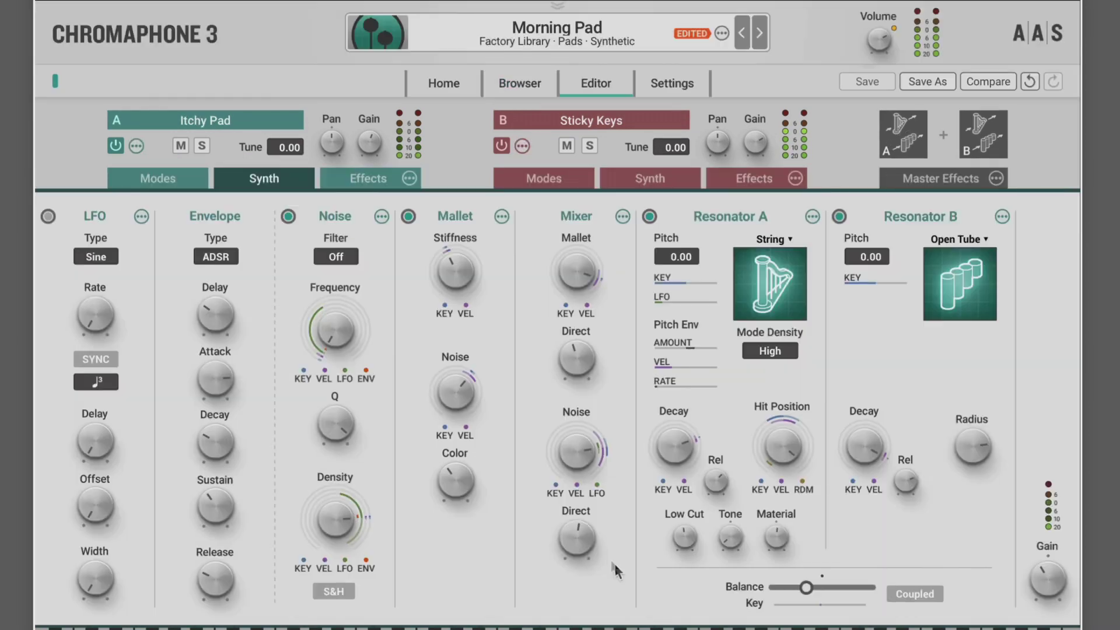
- With layer B muted, raise Resonator A's Tone to 41.9 %, then re-enable layer B
left_click(501, 144)
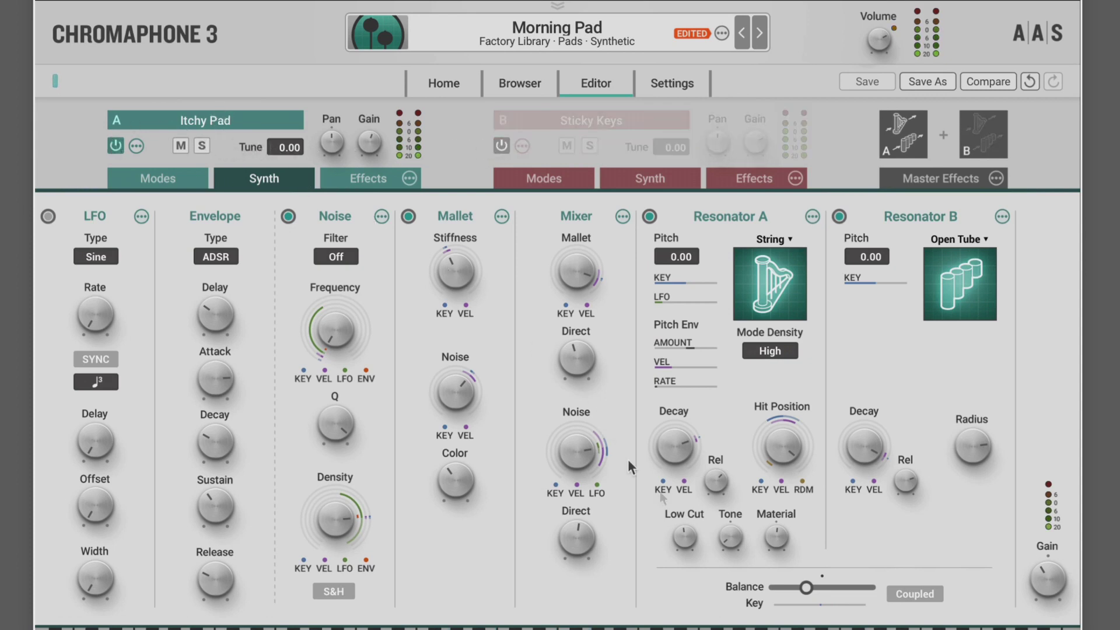
mouse_move(731, 536)
left_mouse_down()
mouse_move(730, 512)
mouse_move(734, 534)
left_mouse_up()
left_click(500, 146)
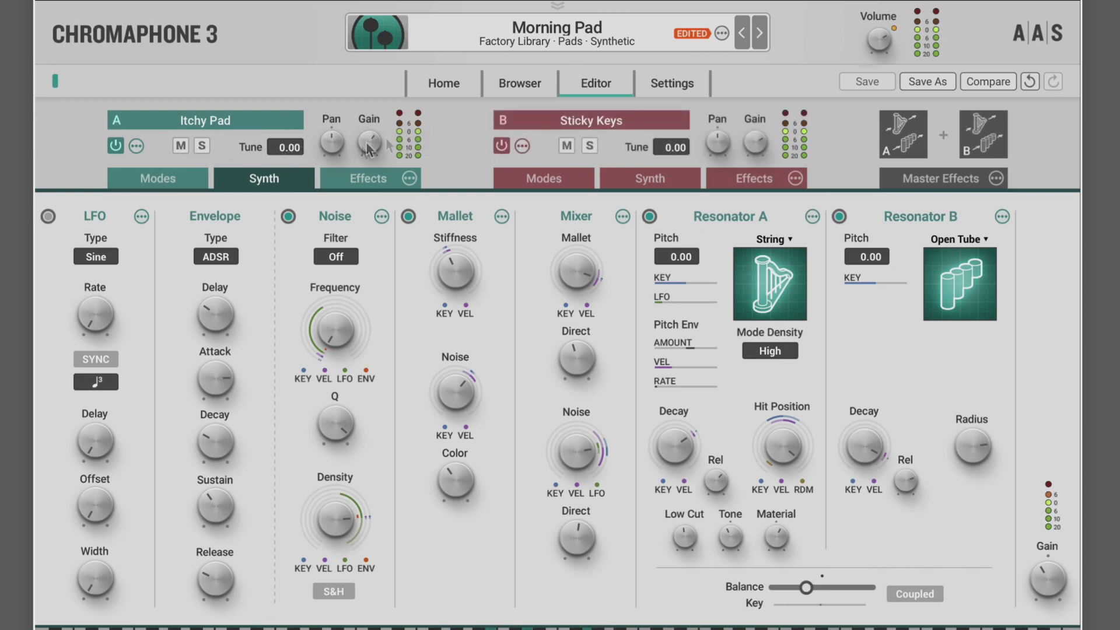
- Compare with the unedited preset, then save layer A as layer preset 'Customized Itchy Pad'
left_click(989, 81)
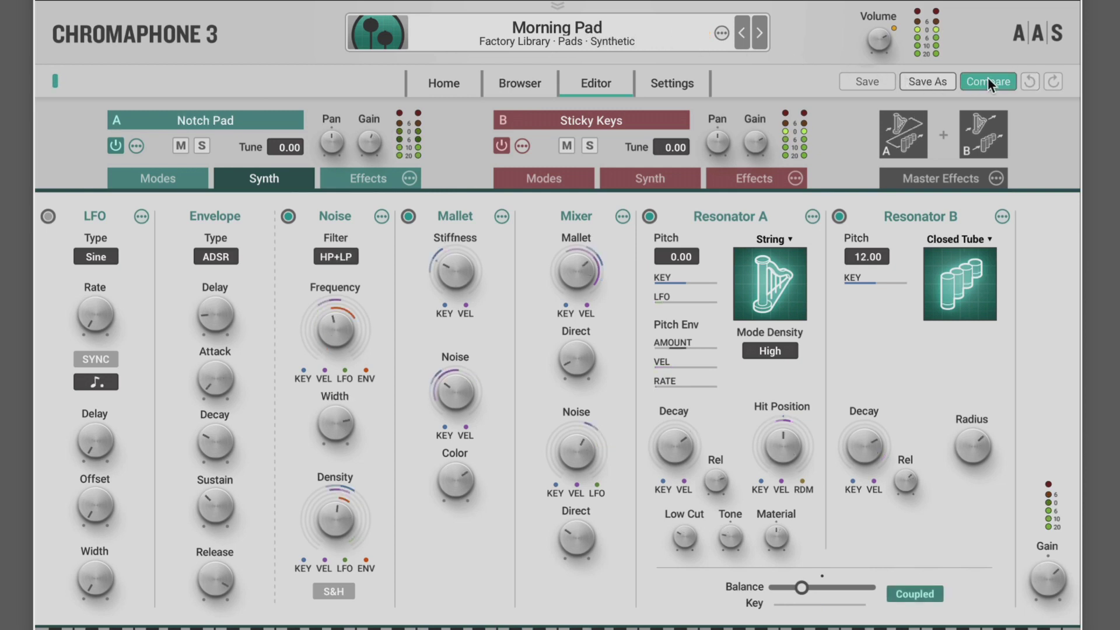
left_click(988, 81)
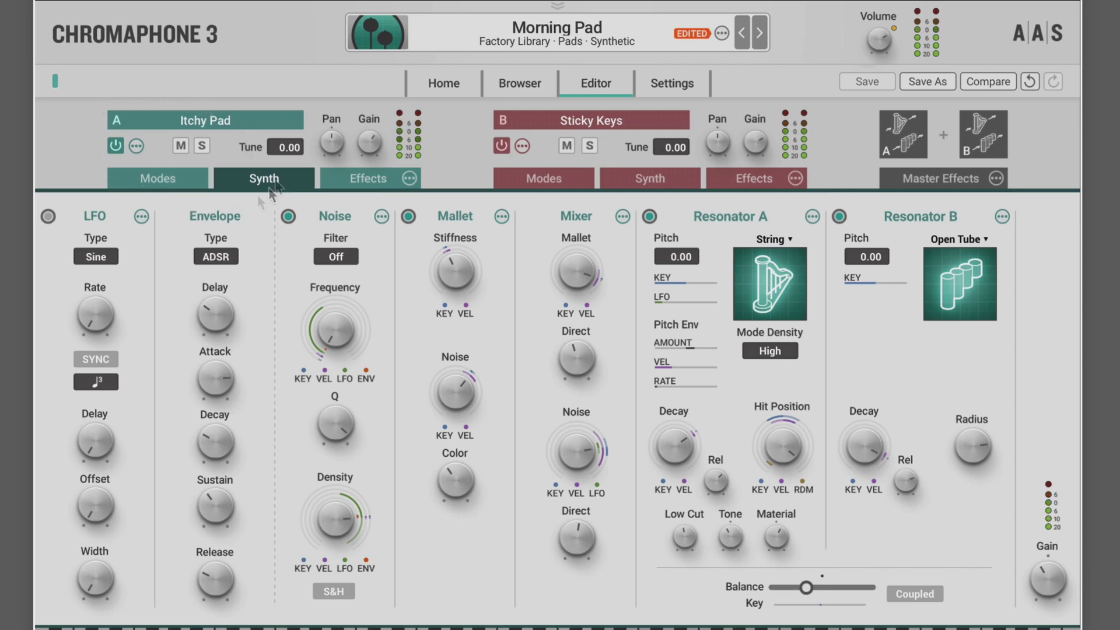
left_click(136, 146)
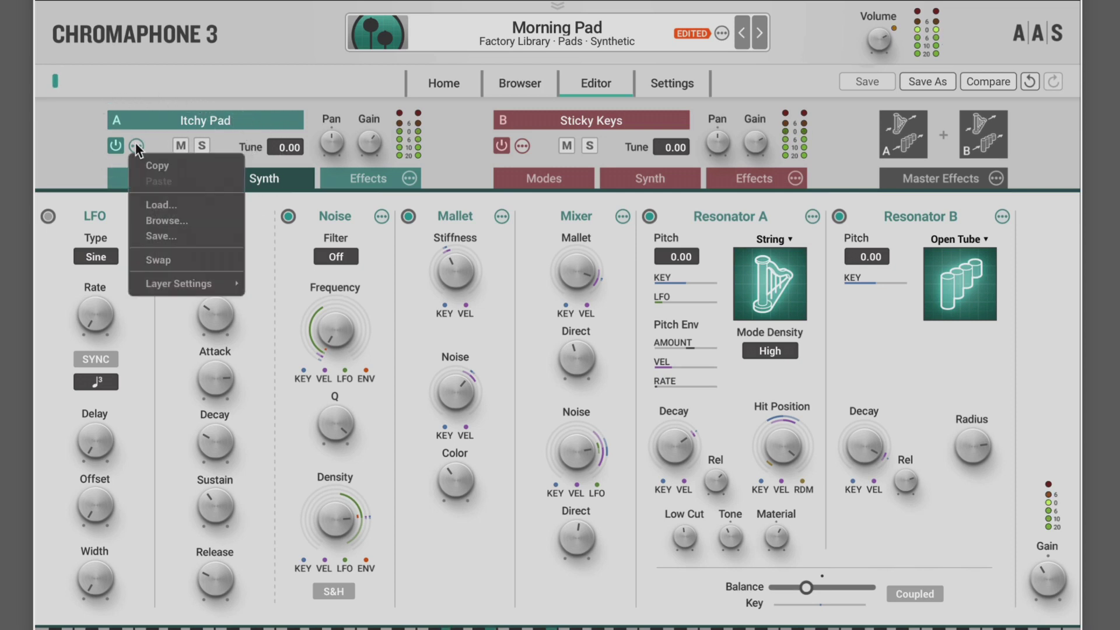
left_click(163, 236)
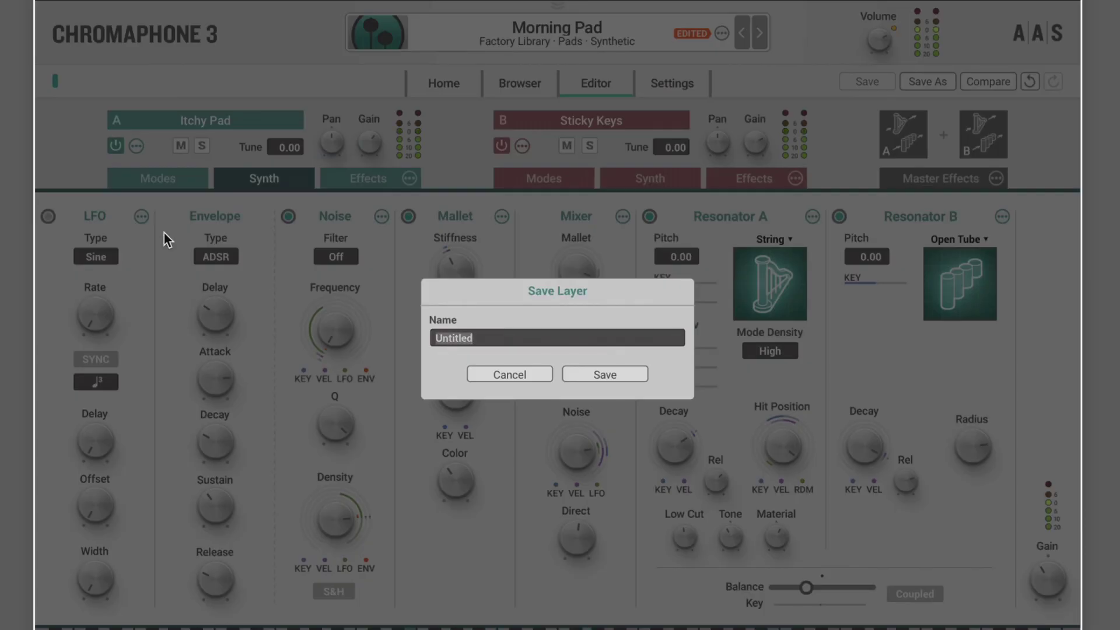
type("Customized Itchy Pa")
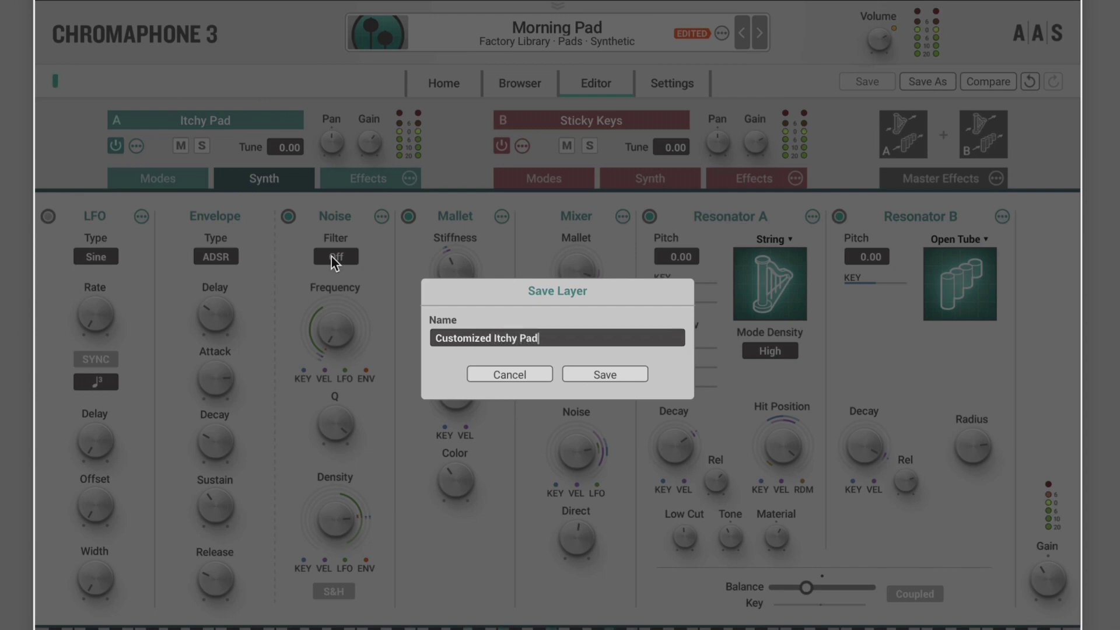
type("d")
key("Return")
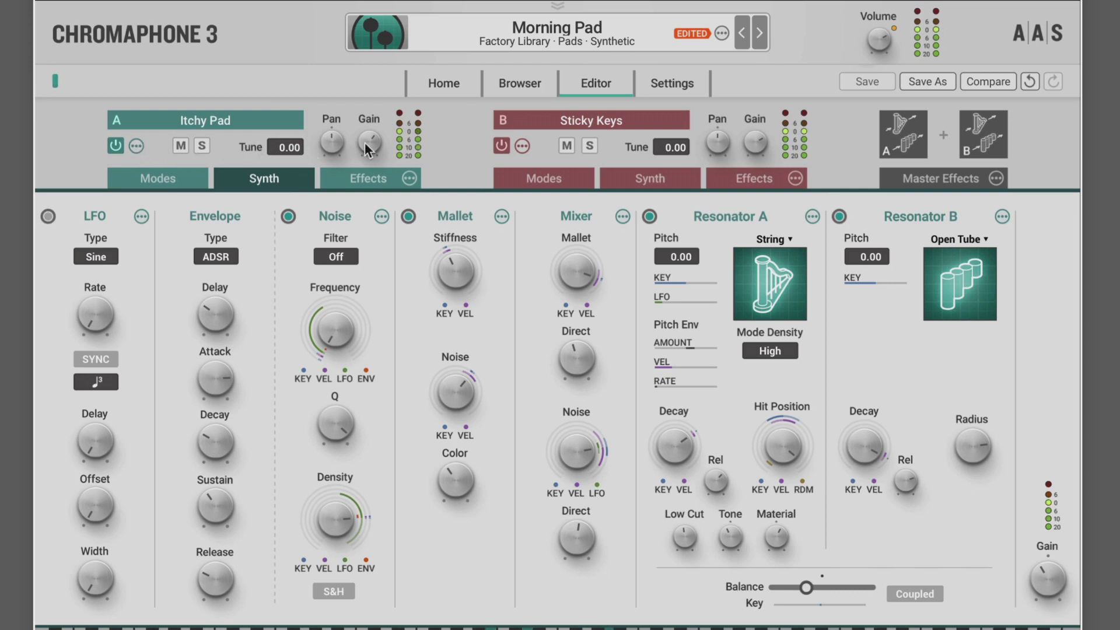
- Load the user layer presets Custom synth layer, then Customized Itchy Pad, into layer A
mouse_move(369, 142)
left_click(135, 146)
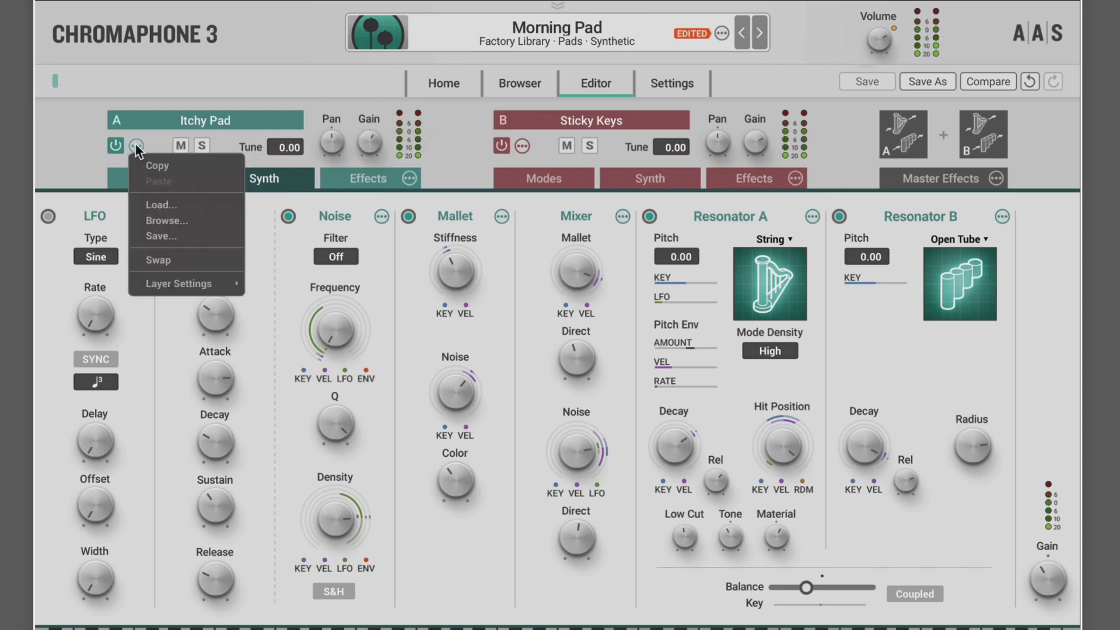
left_click(173, 206)
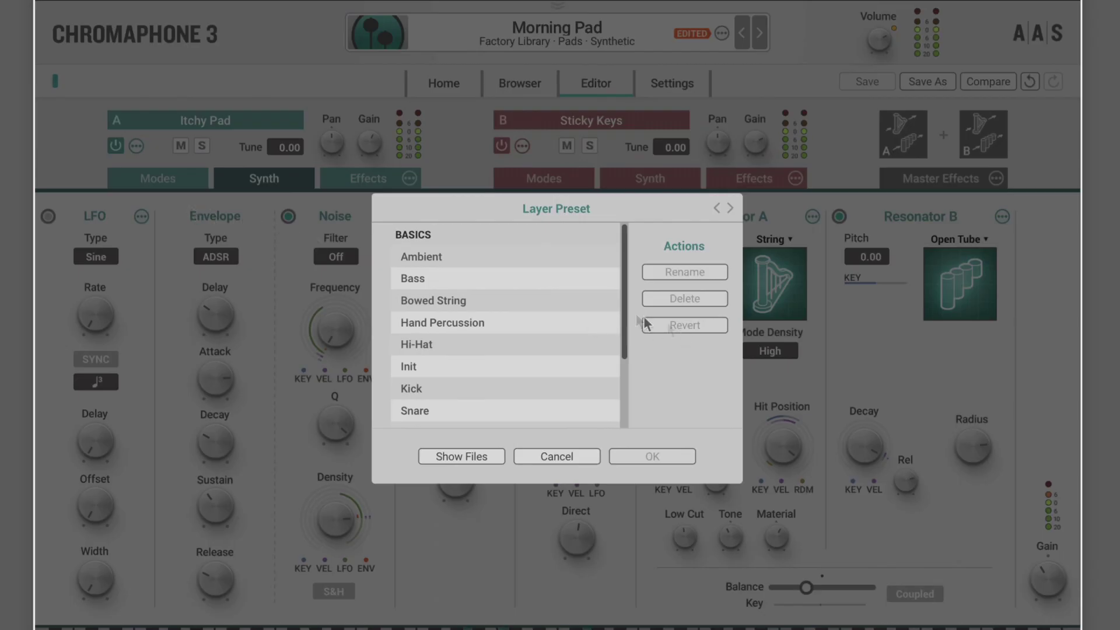
left_click_drag(623, 321, 620, 447)
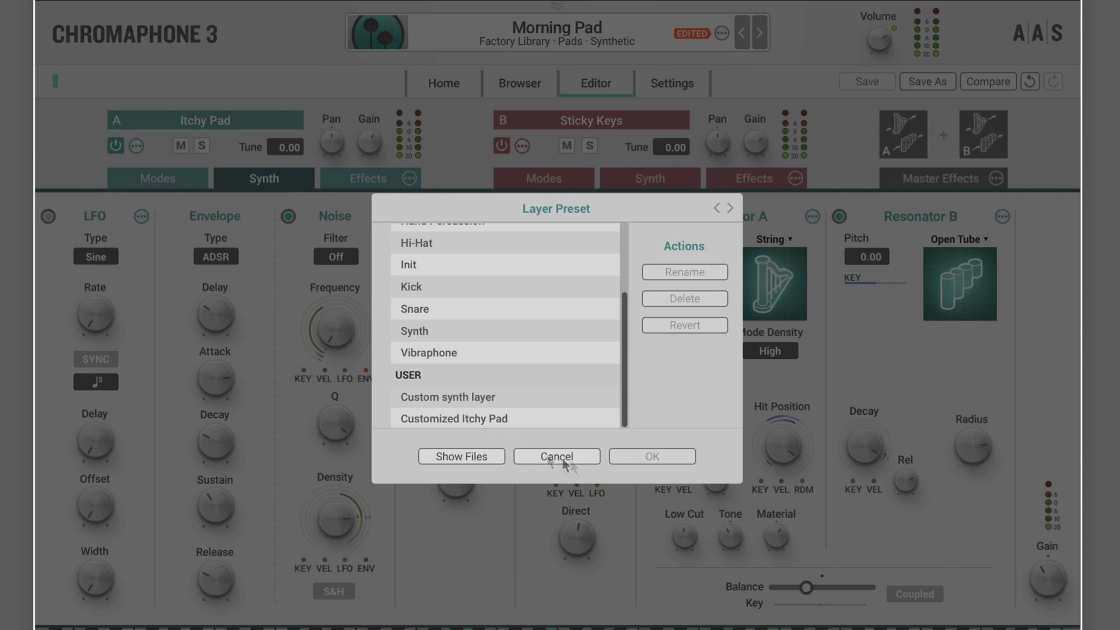
left_click(464, 397)
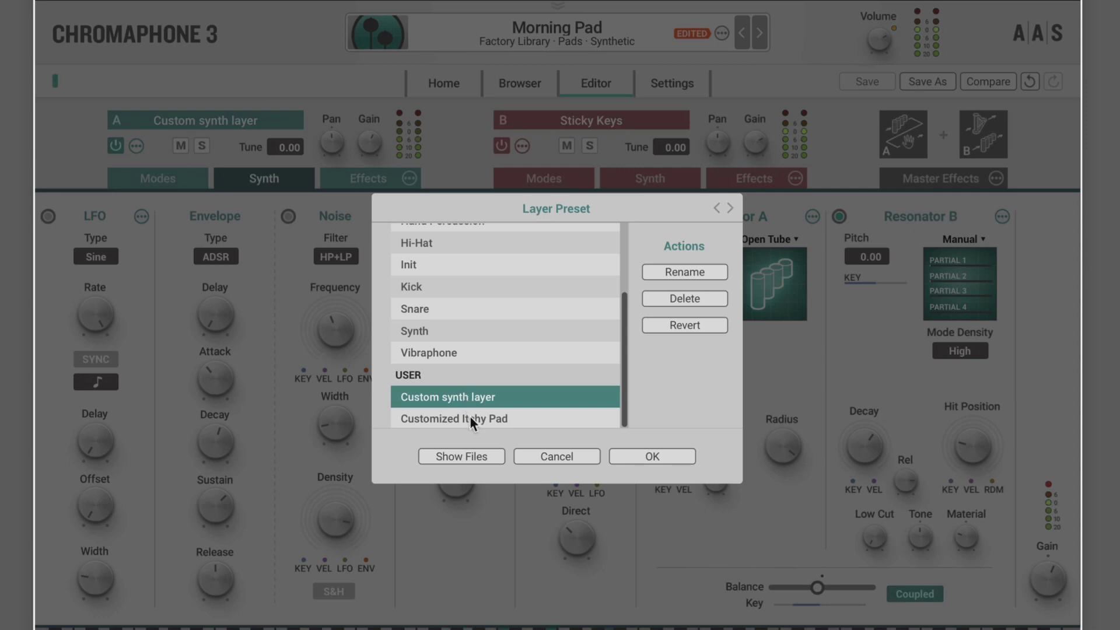
left_click(470, 417)
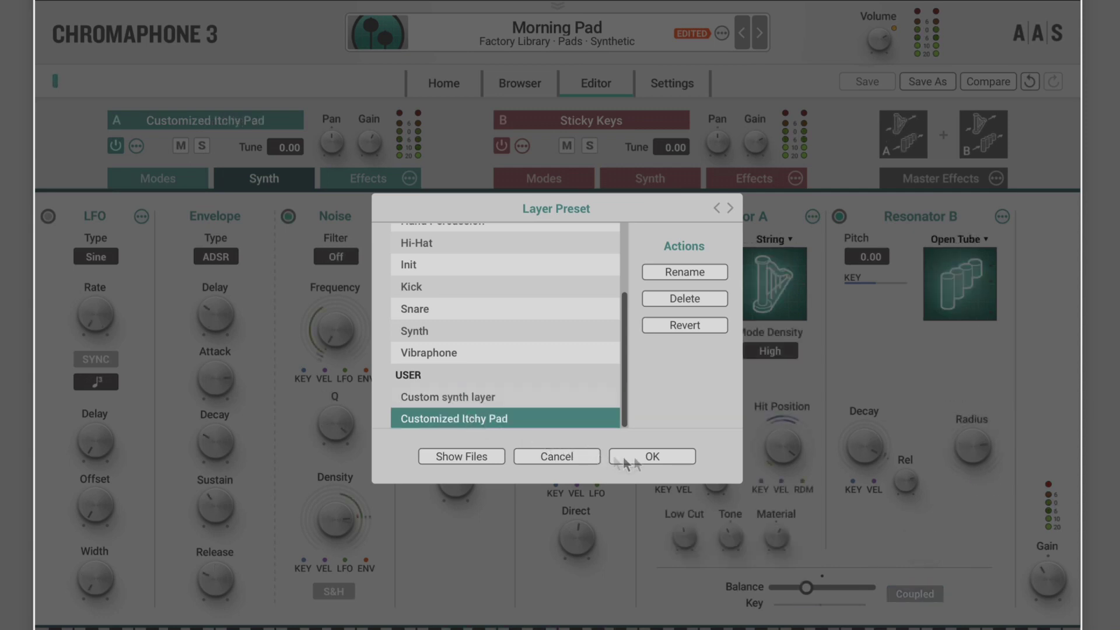
- Reveal the layer preset files in Finder and browse their folders
left_click(461, 456)
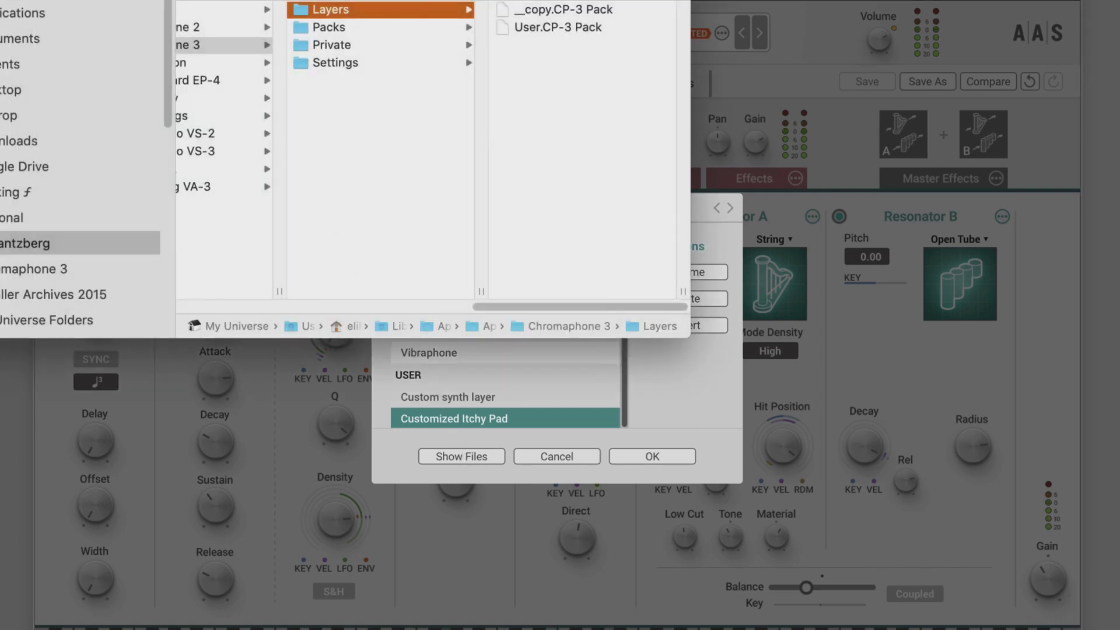
scroll(340, 29, "left", 10)
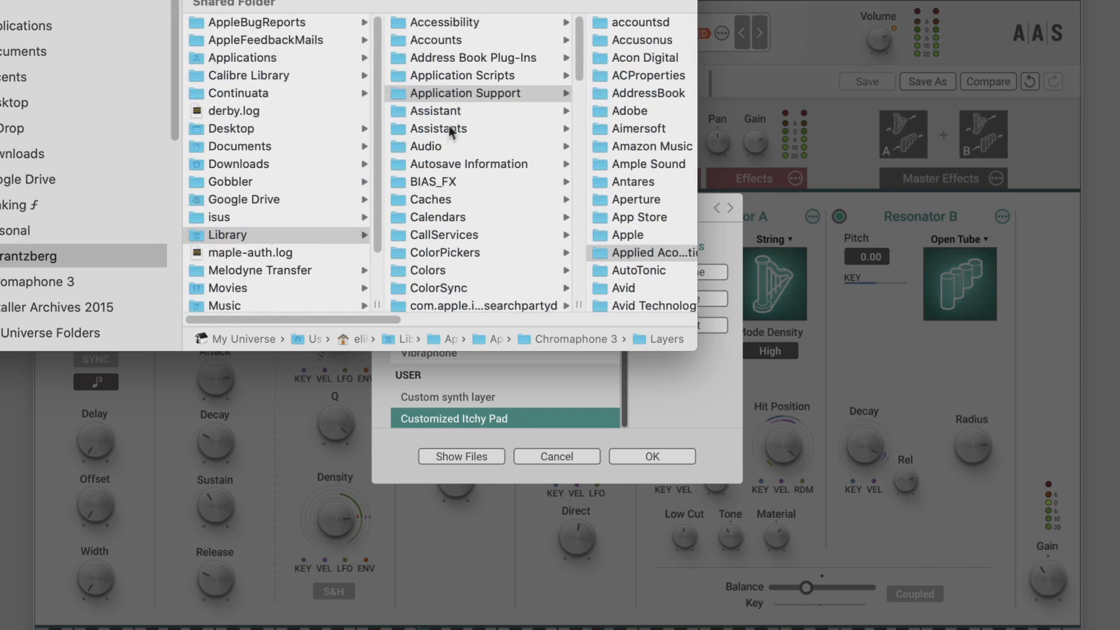
scroll(511, 125, "right", 10)
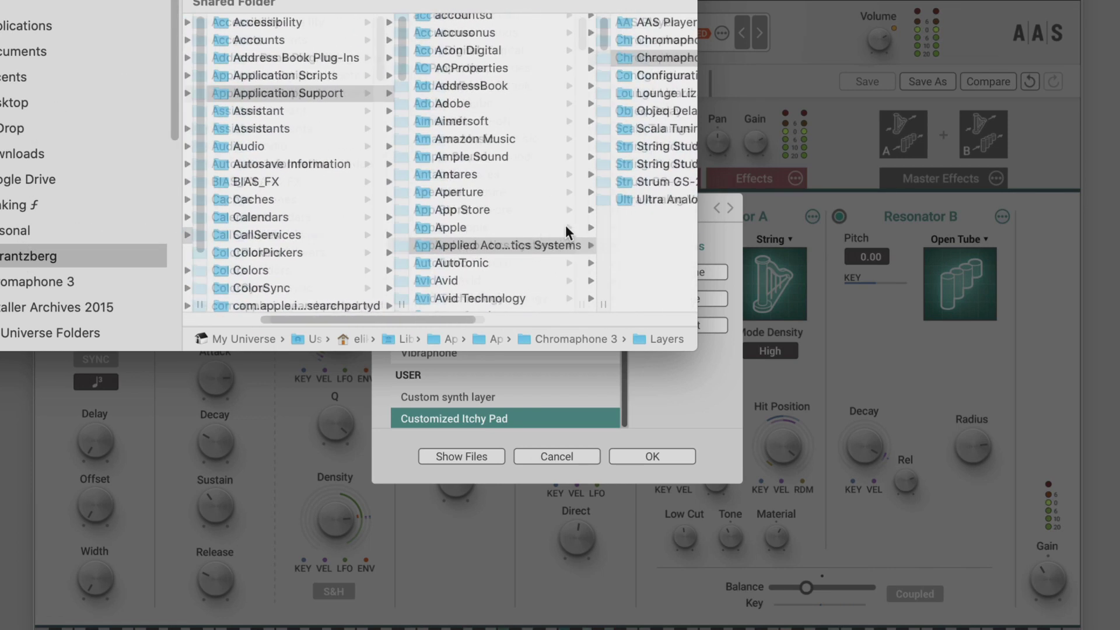
scroll(499, 170, "right", 5)
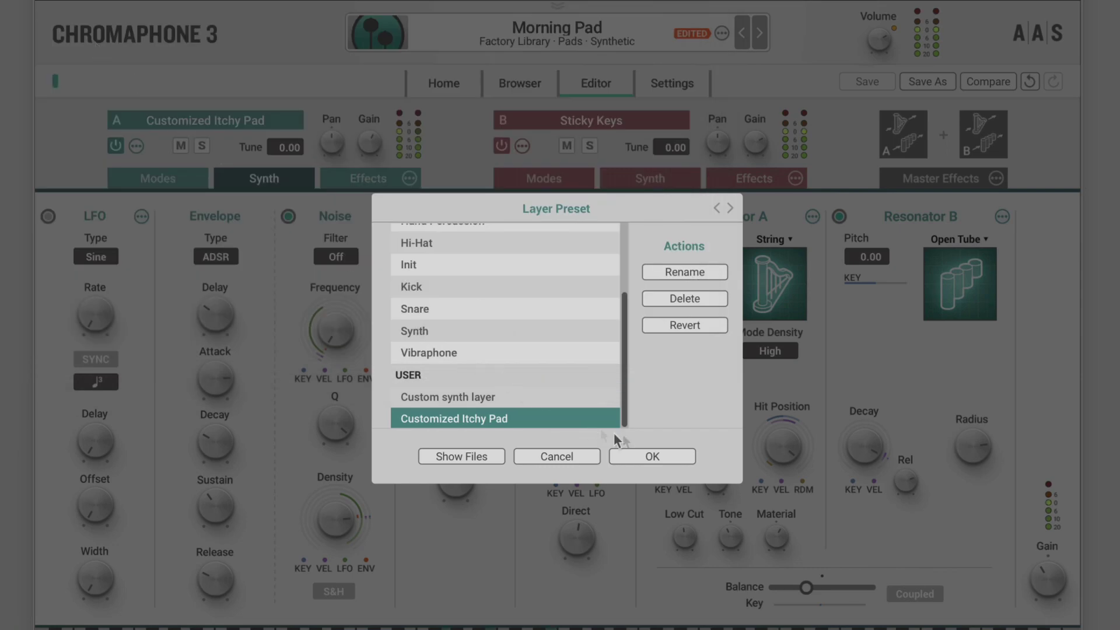
- Keep Customized Itchy Pad, show layer A's effects chain and check its empty preset list
left_click(664, 457)
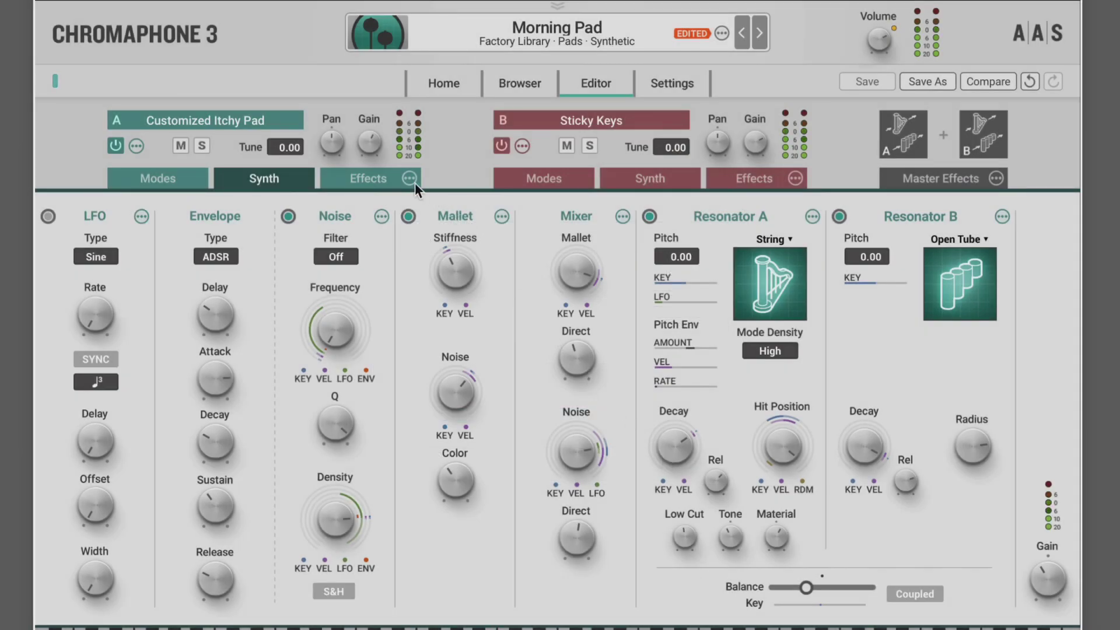
left_click(370, 175)
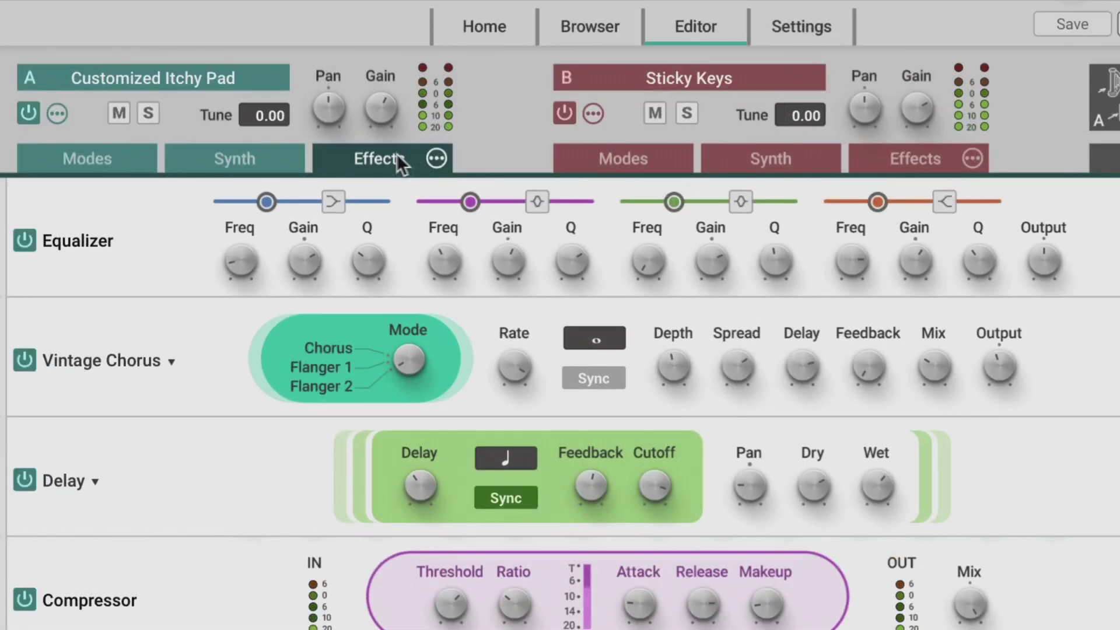
left_click(436, 157)
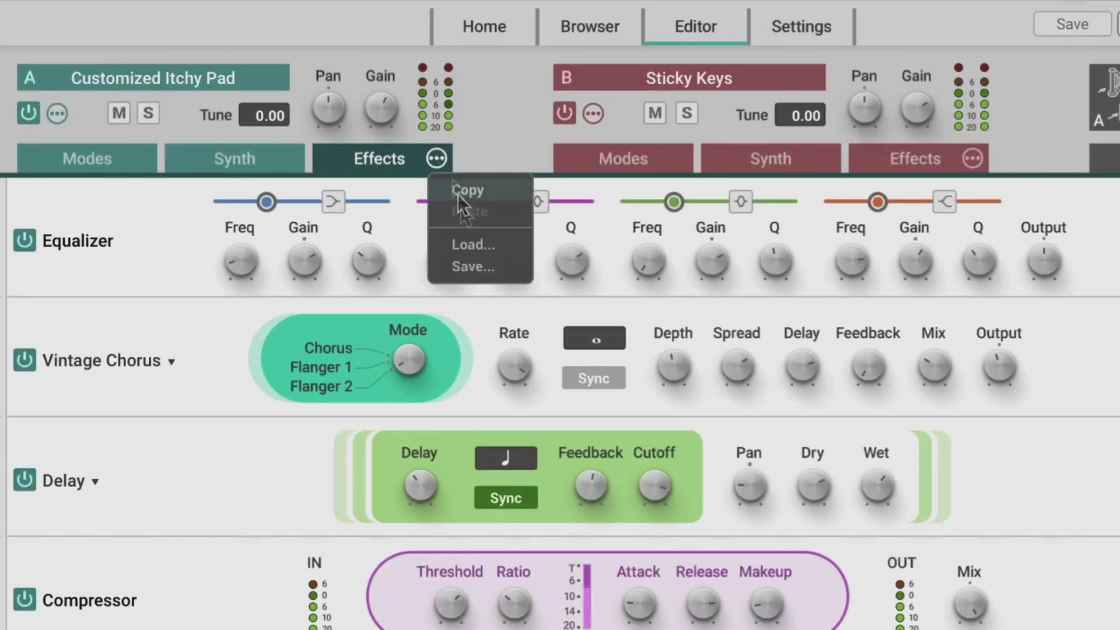
left_click(466, 243)
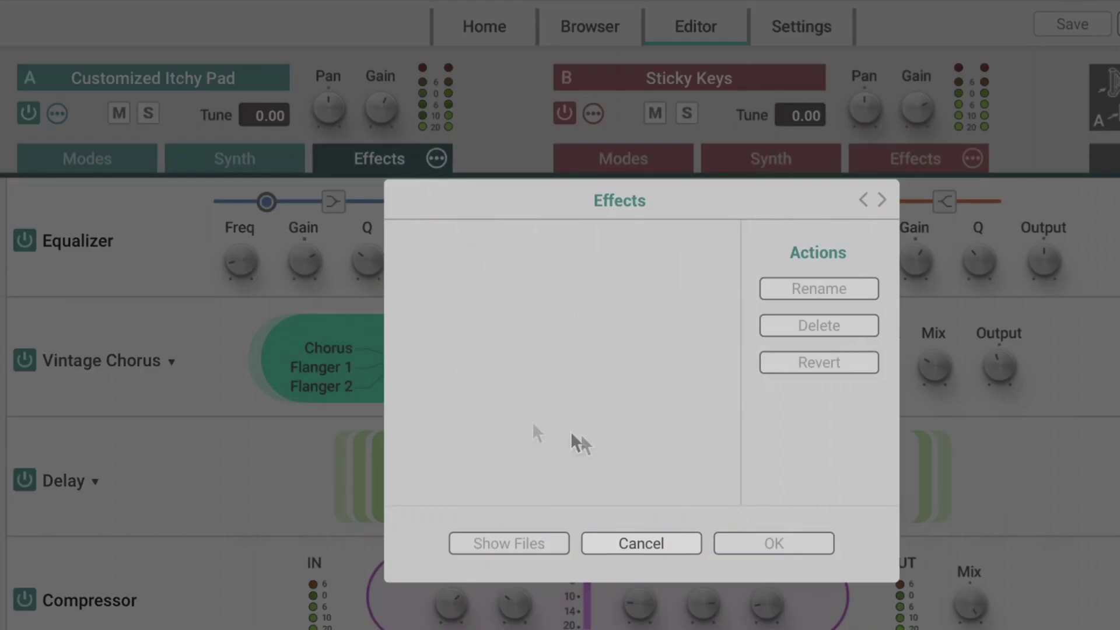
left_click(649, 530)
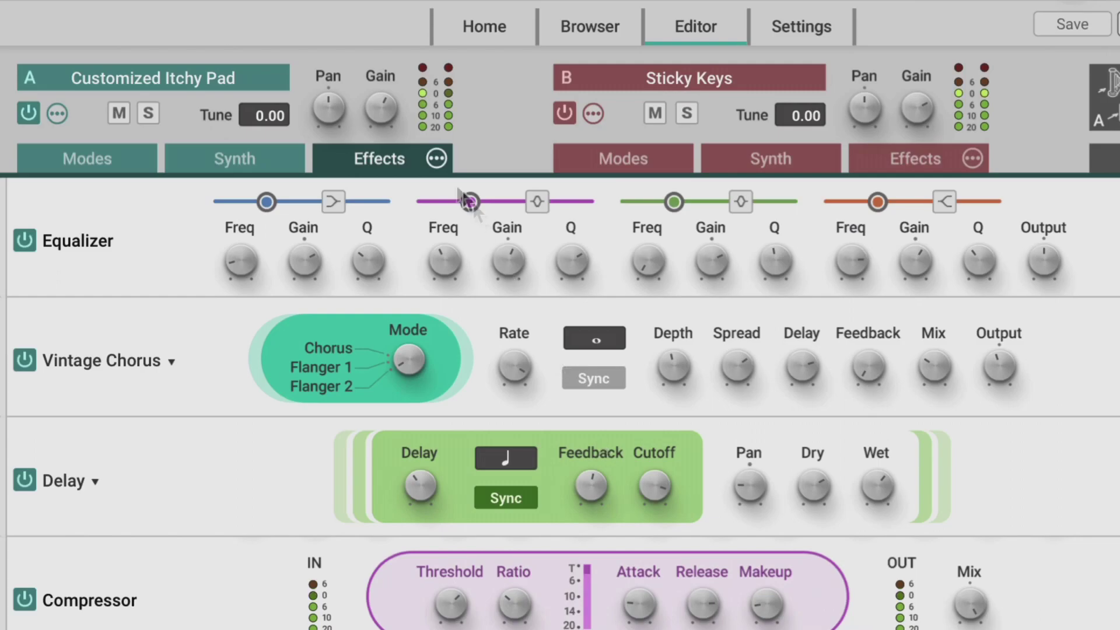
- Save the effects chain as preset 'EK Rack' and confirm it appears in the preset list
left_click(442, 156)
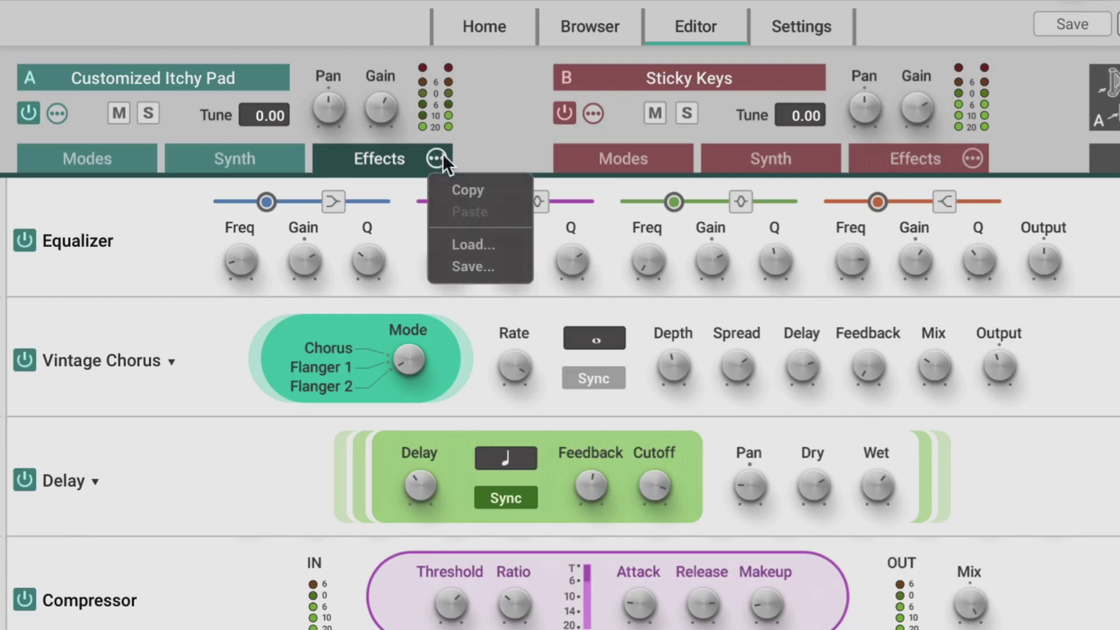
left_click(470, 264)
type("EK Rack")
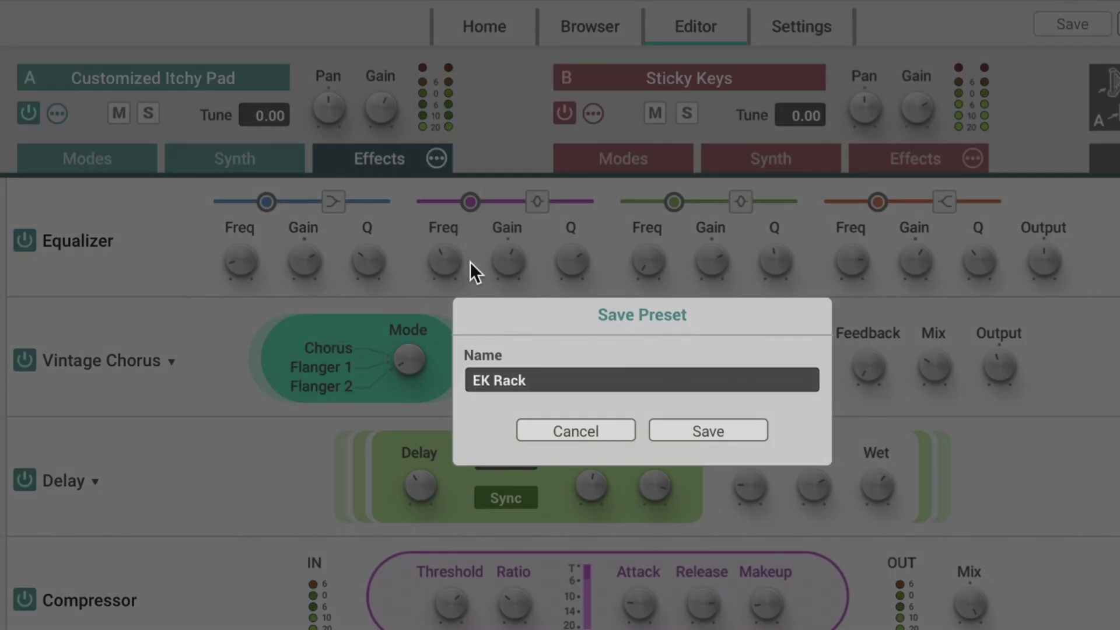
key("Return")
left_click(437, 158)
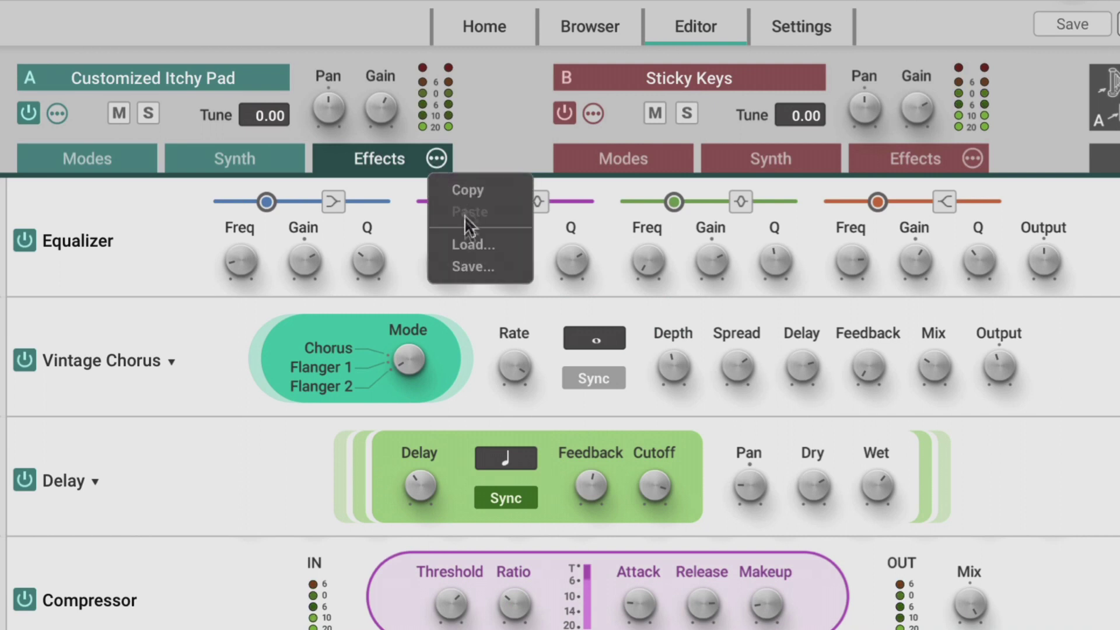
left_click(471, 236)
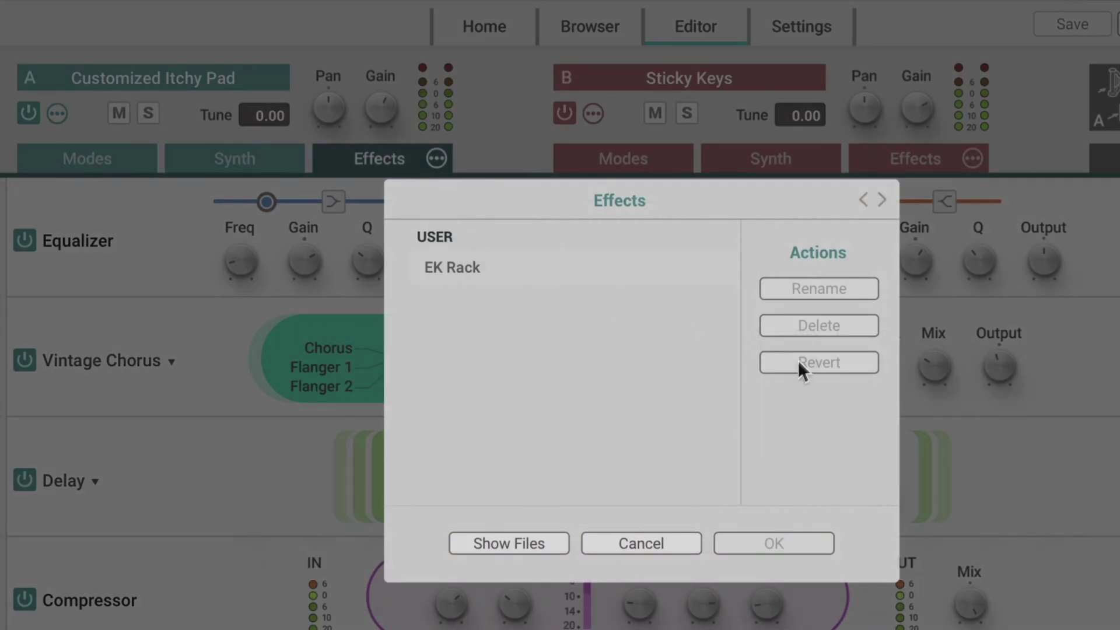
- Browse the Equalizer and Vintage Chorus preset options, finding no saved Chorus presets
left_click(649, 543)
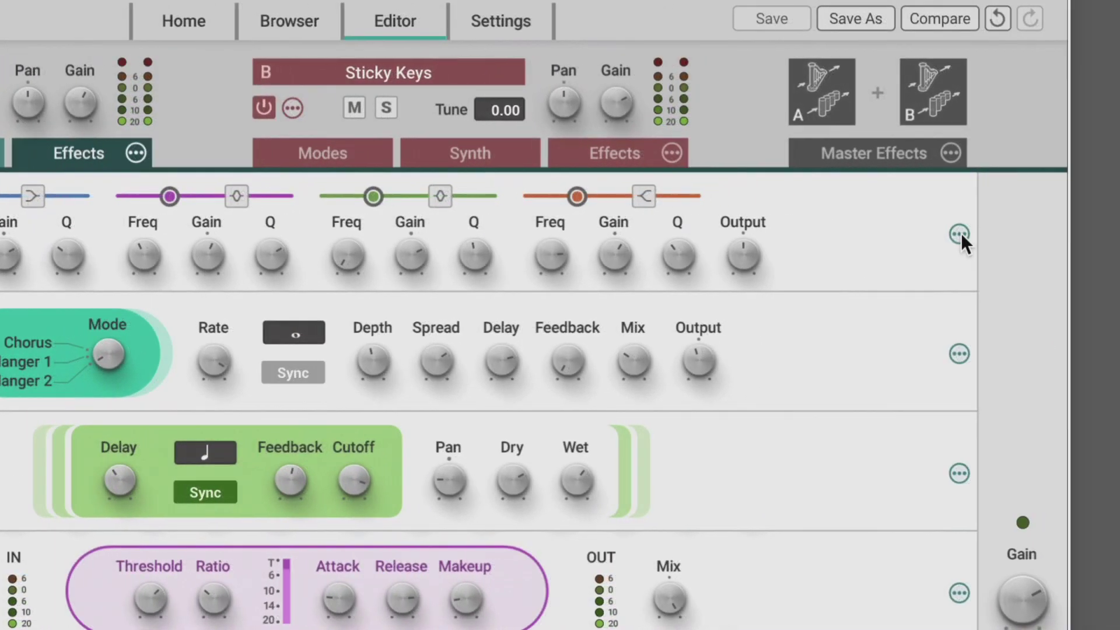
left_click(1103, 236)
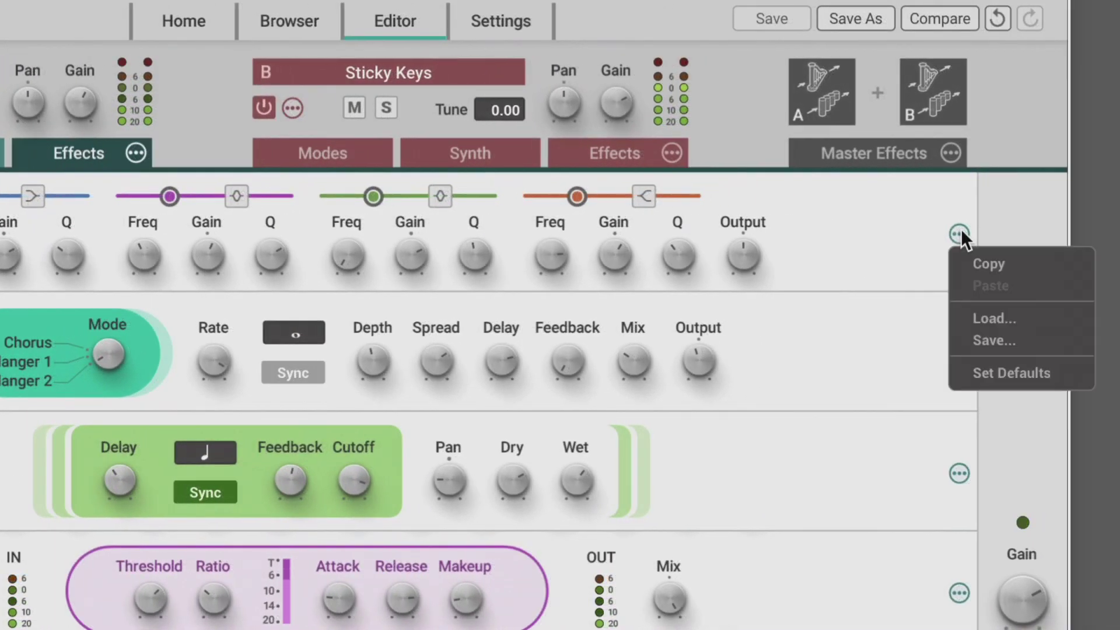
left_click(861, 238)
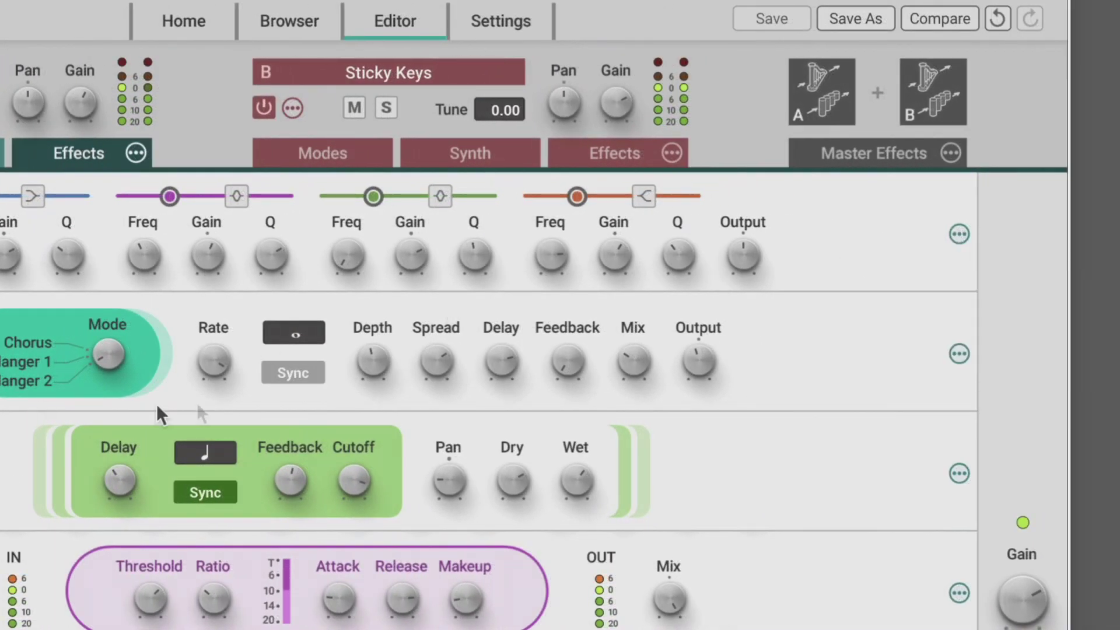
left_click(959, 353)
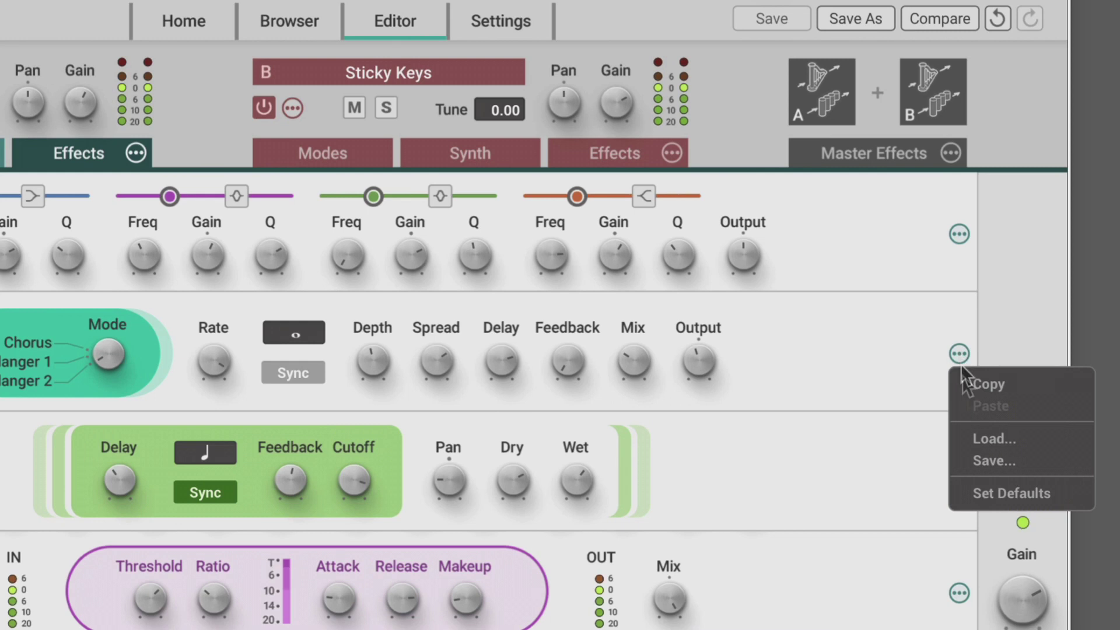
left_click(974, 435)
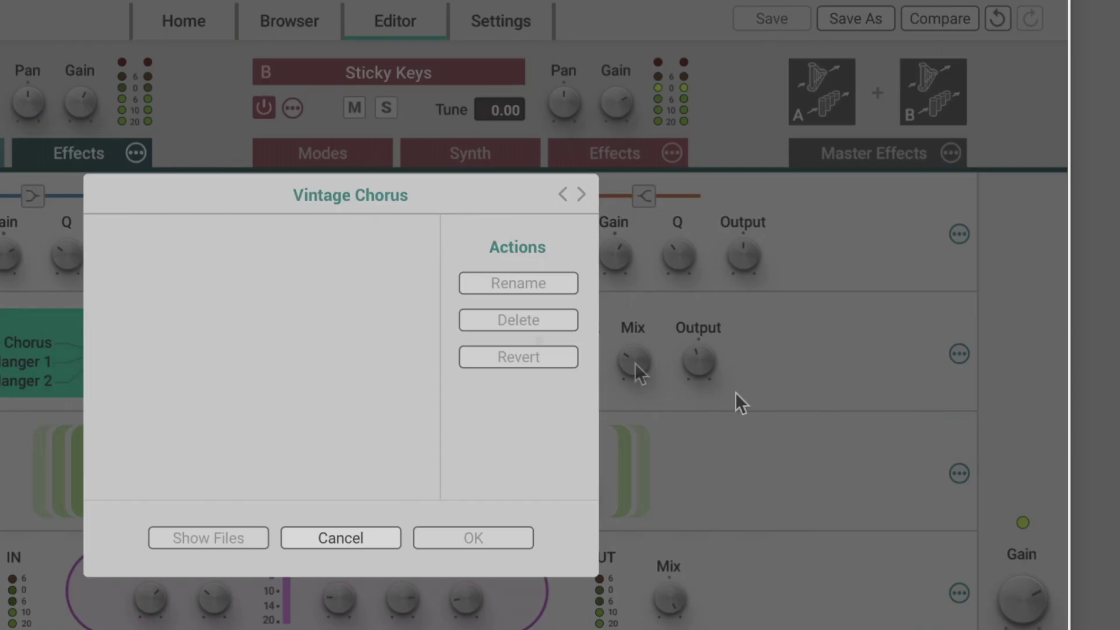
left_click(357, 534)
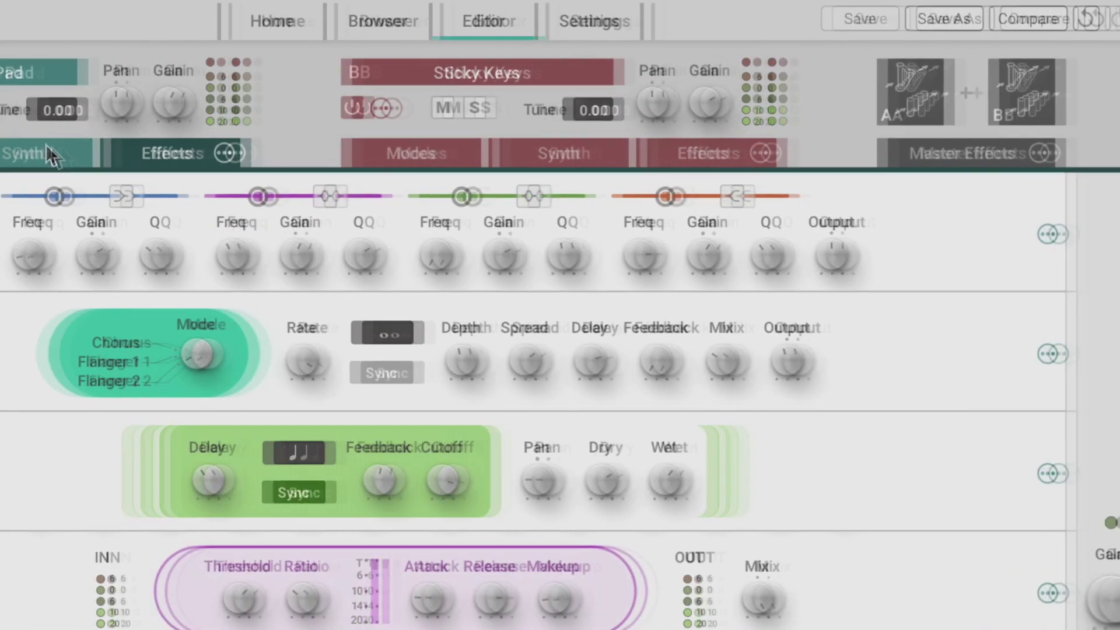
- Return to layer A's synth settings and browse the Noise module's saved presets
left_click(0, 150)
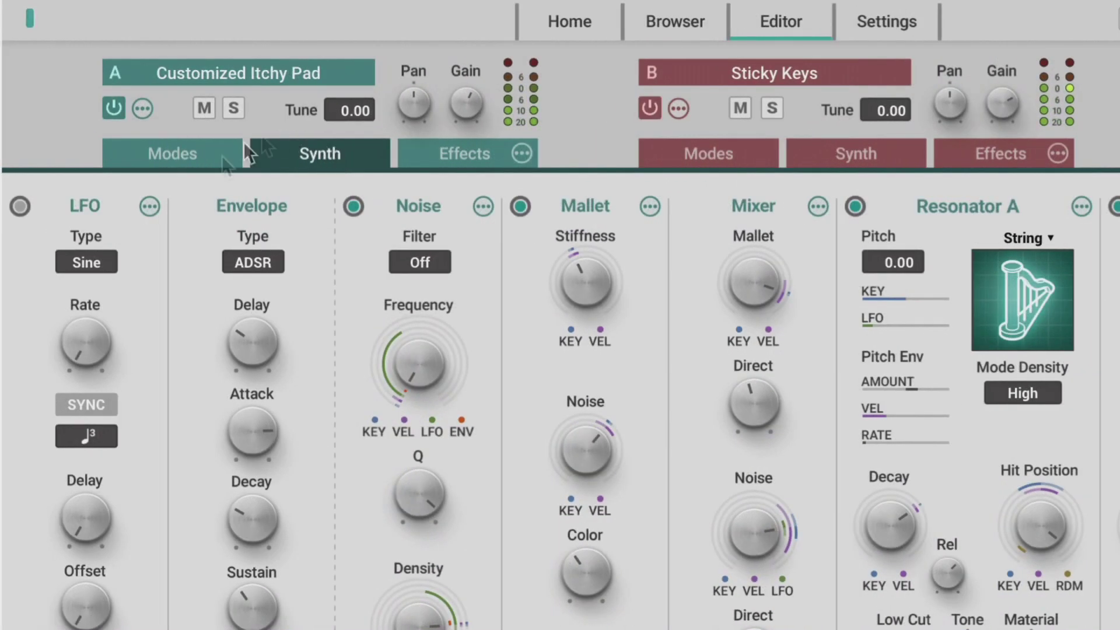
left_click(482, 206)
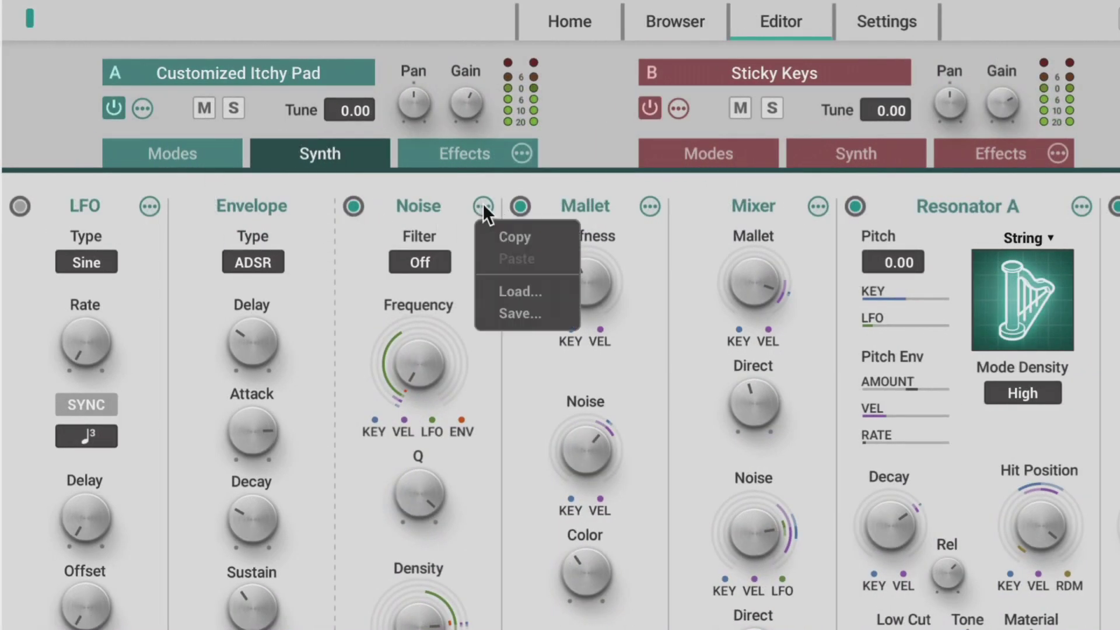
left_click(503, 292)
left_click(739, 534)
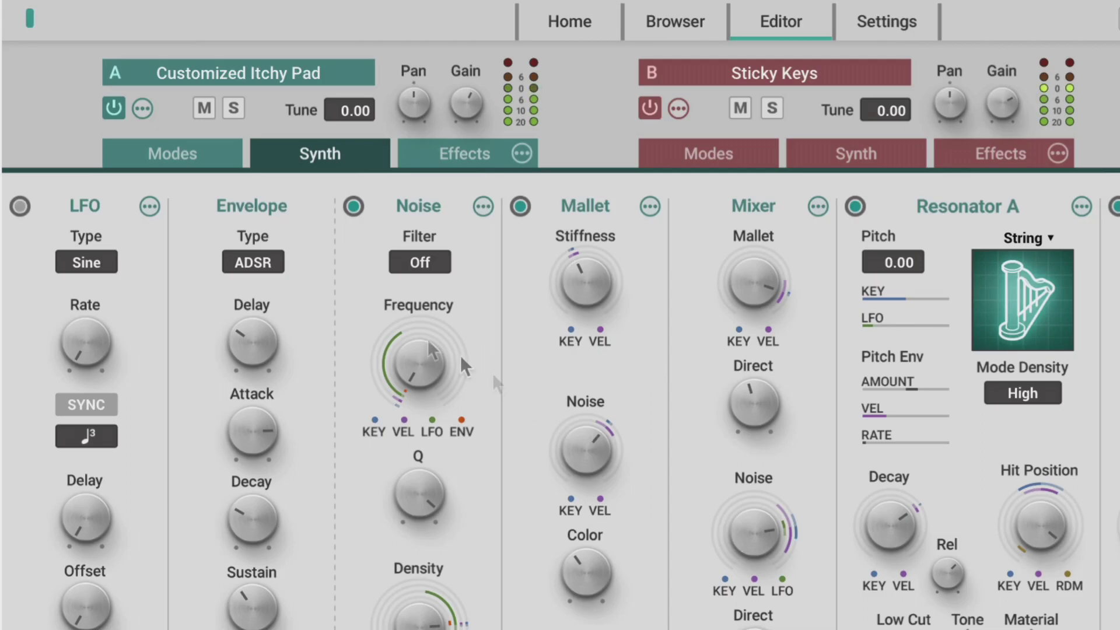
- Show layer A's Modes page and look at the Unison preset options
left_click(174, 154)
left_click(318, 208)
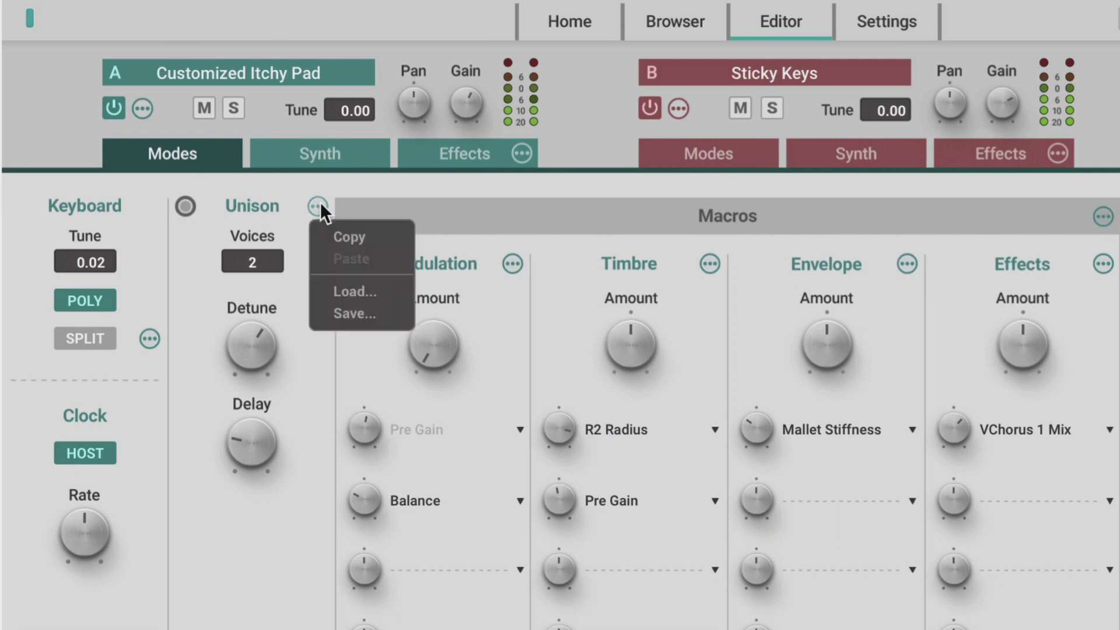
left_click(172, 184)
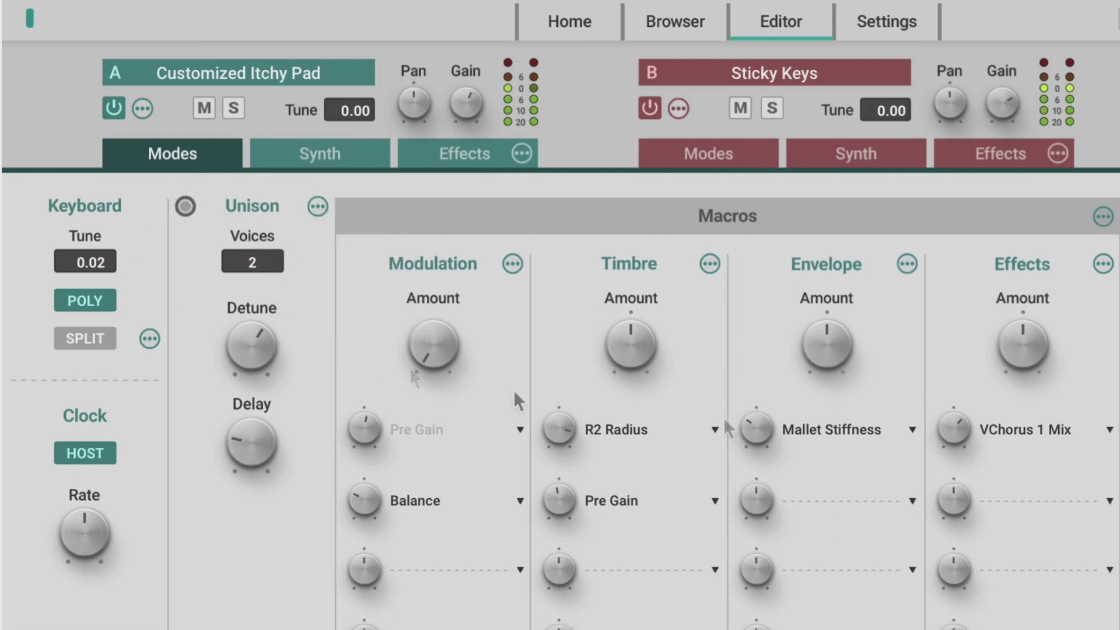